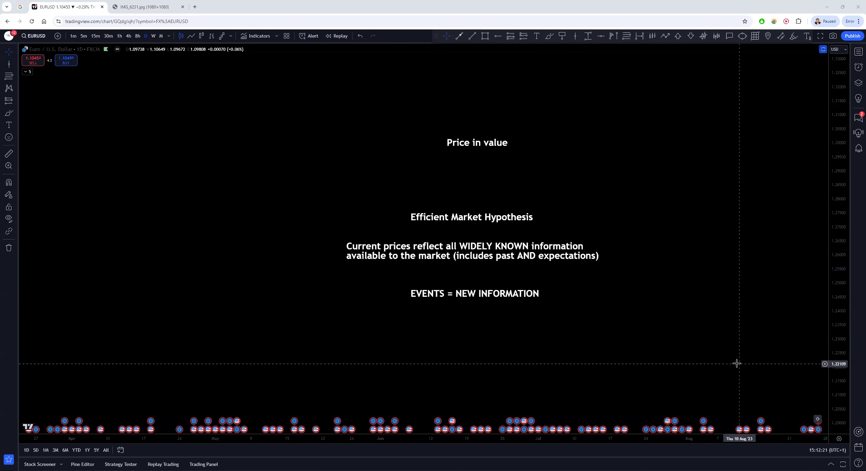
Pan the annotated EURUSD chart slightly up and to the left.
left_click_drag(737, 364, 711, 350)
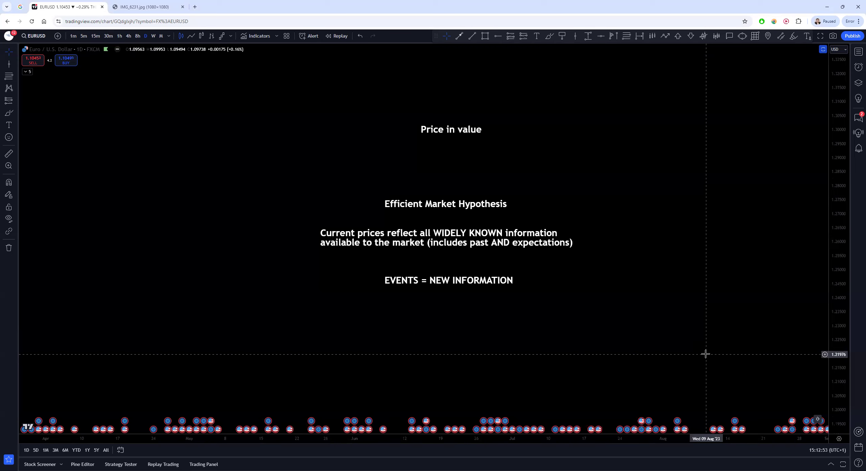
key("ctrl+Tab")
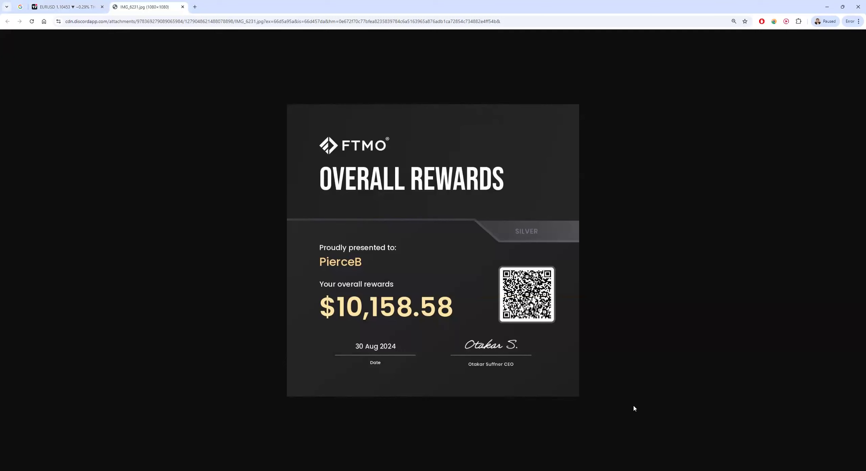
mouse_move(76, 7)
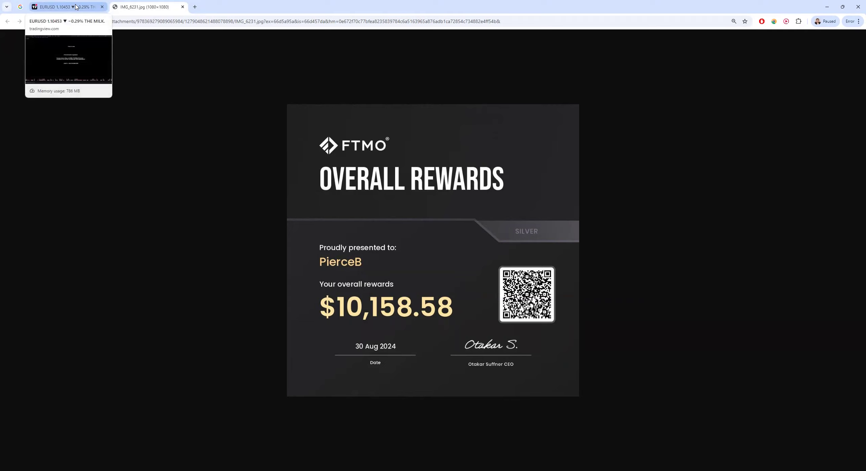
Back on the EURUSD chart, move the 'Price in value' note up-left and circle it in orange.
left_click(76, 6)
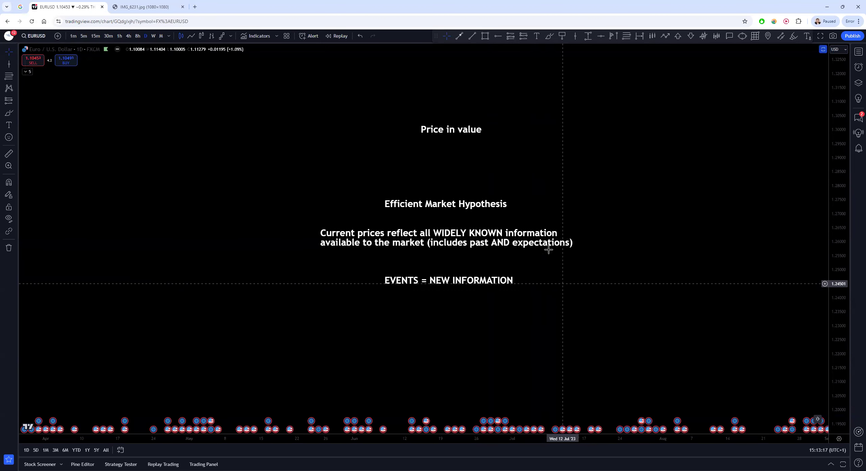
mouse_move(470, 183)
left_mouse_down()
mouse_move(448, 151)
mouse_move(455, 139)
left_mouse_up()
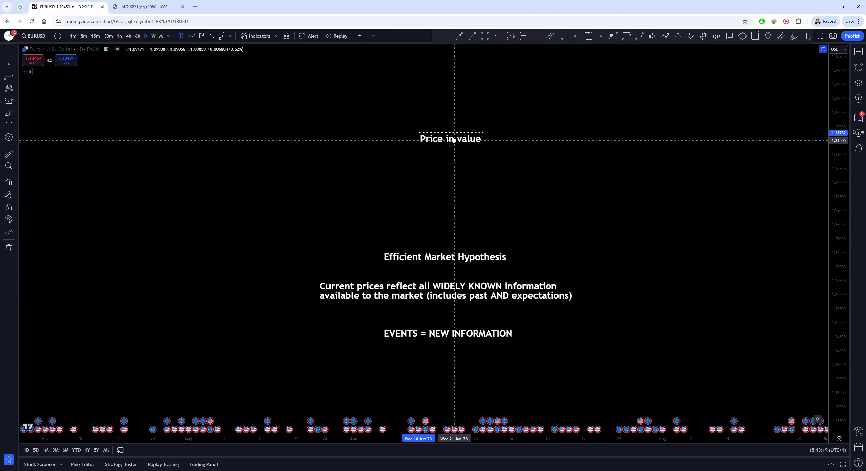
left_click(550, 36)
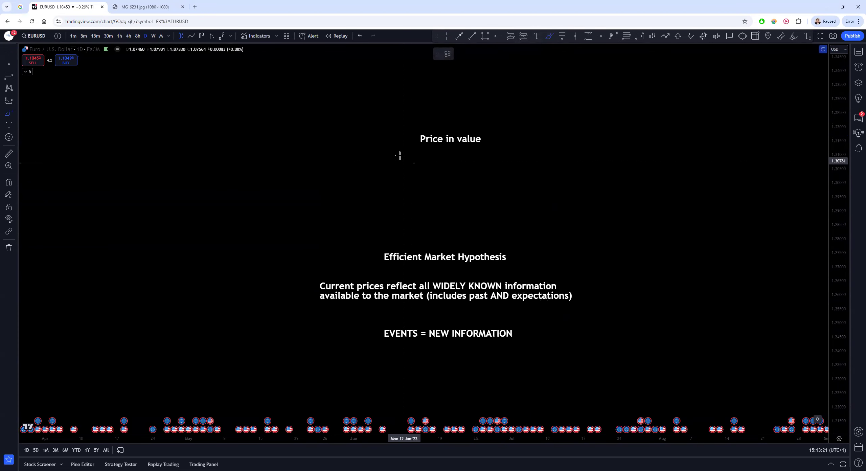
mouse_move(411, 130)
left_mouse_down()
mouse_move(488, 150)
mouse_move(485, 126)
mouse_move(411, 127)
left_mouse_up()
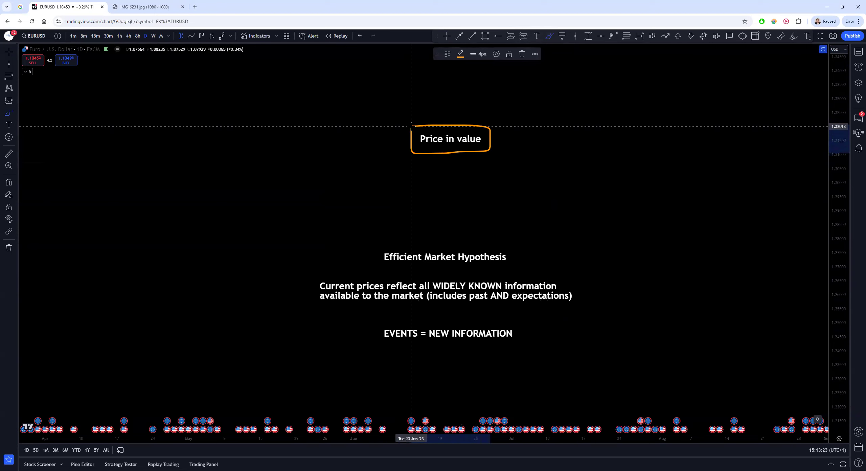
Drag the 'Efficient Market Hypothesis' and 'Current prices reflect' notes up beneath it.
left_click(9, 52)
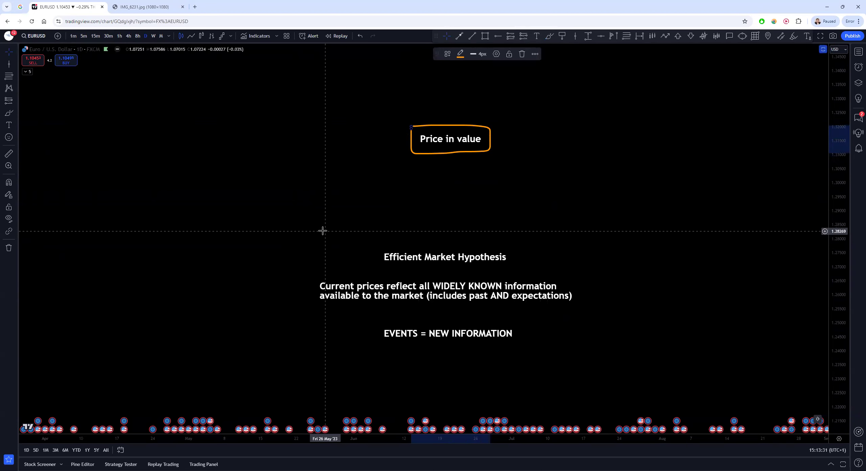
left_click_drag(398, 267, 405, 183)
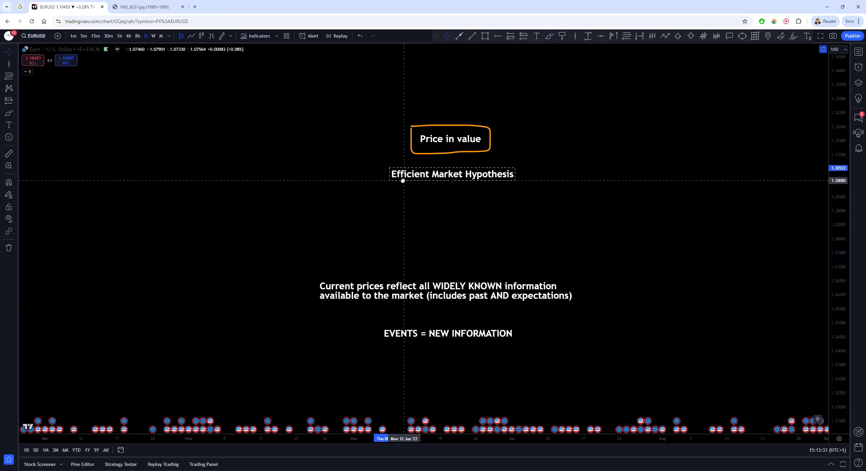
left_click_drag(423, 287, 427, 204)
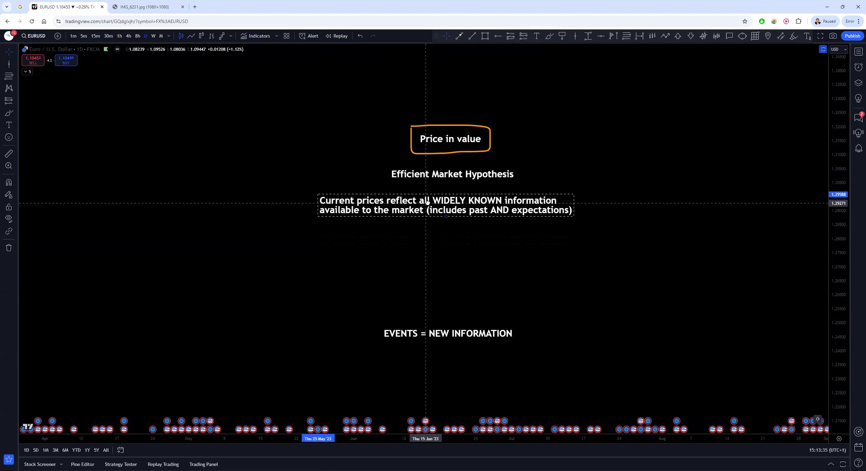
left_click(491, 244)
left_click_drag(490, 243, 489, 258)
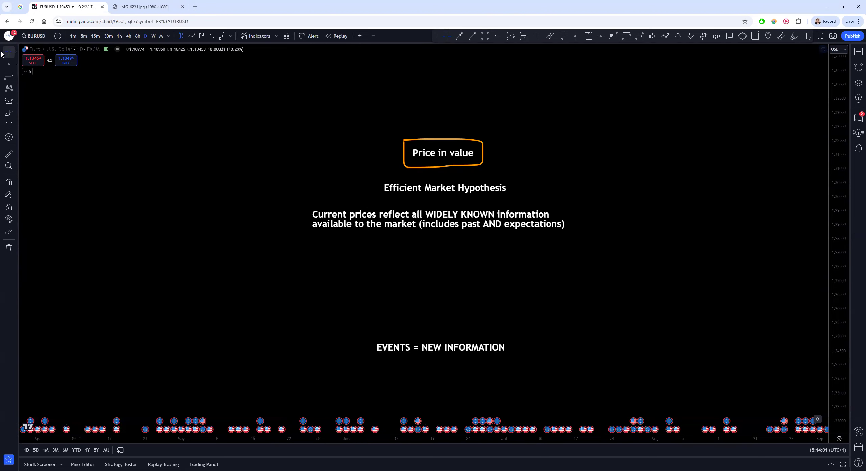
left_click_drag(593, 287, 524, 288)
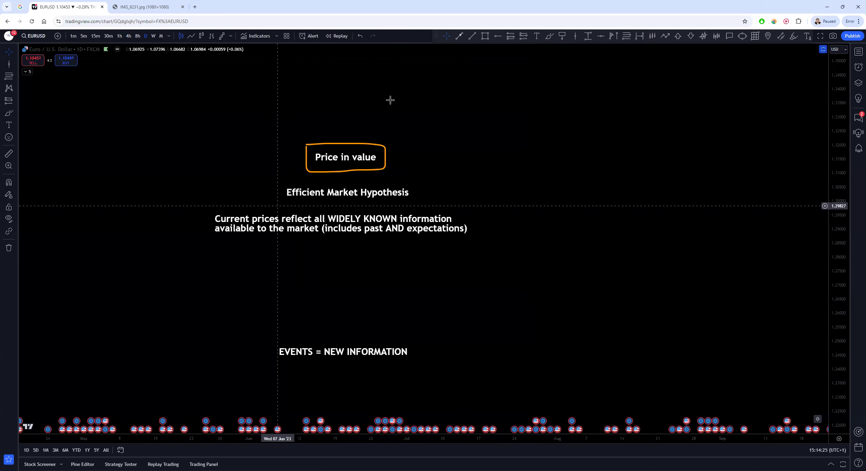
left_click(550, 36)
mouse_move(550, 139)
left_mouse_down()
mouse_move(568, 96)
mouse_move(574, 180)
left_mouse_up()
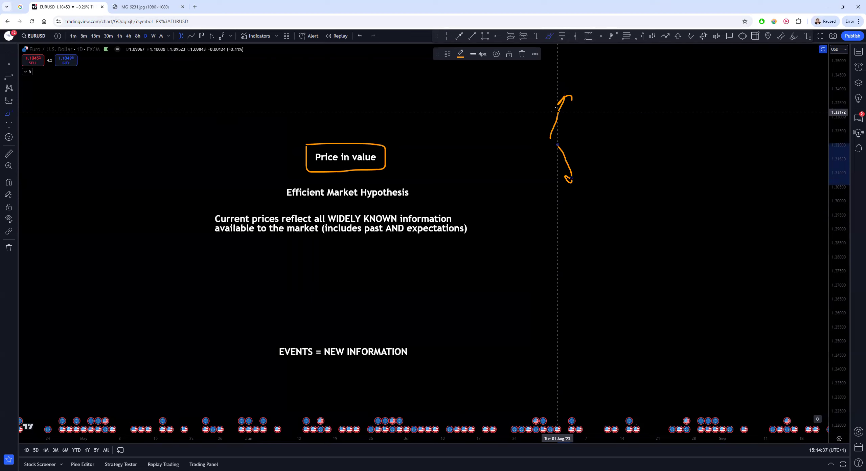
key("ctrl+z")
key("ctrl+z")
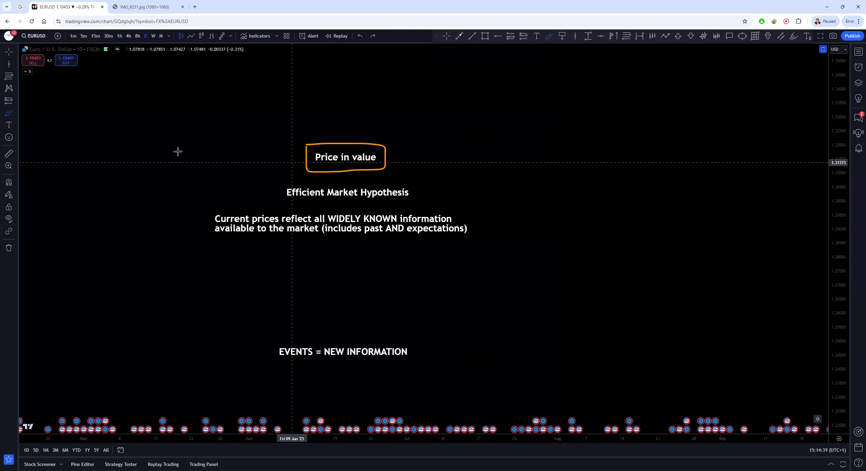
left_click(6, 50)
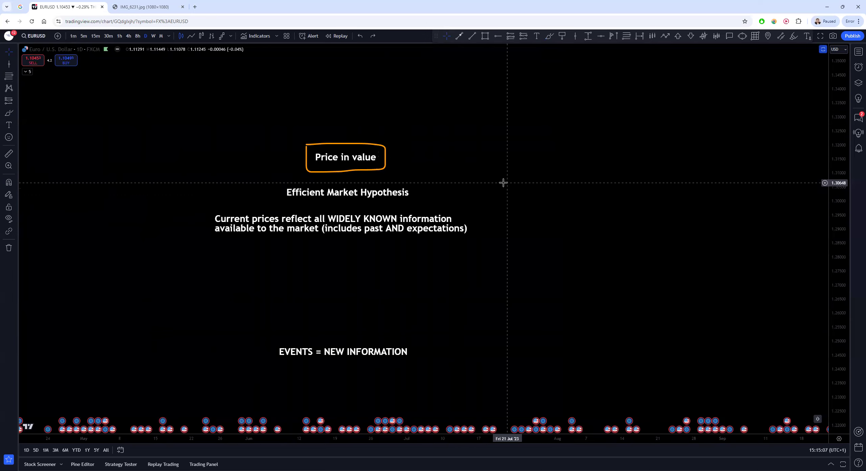
Draw an orange brace beside the hypothesis notes with an arrow pointing up-right.
left_click(550, 37)
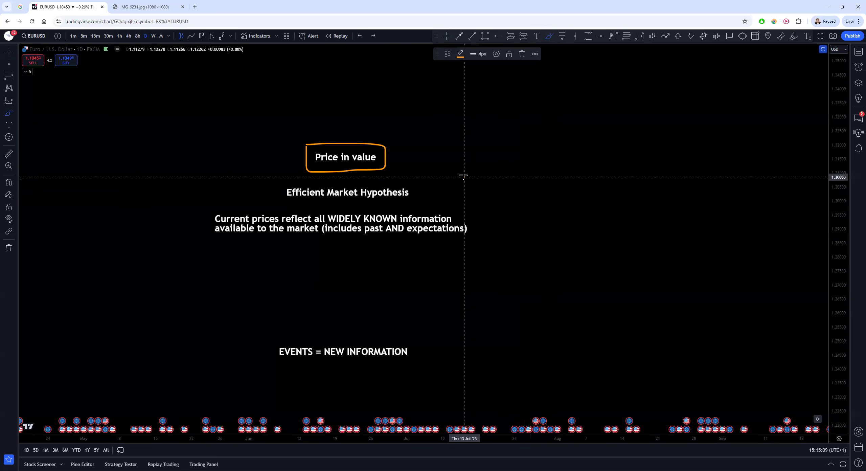
mouse_move(464, 175)
left_mouse_down()
mouse_move(489, 222)
mouse_move(462, 244)
left_mouse_up()
mouse_move(493, 202)
left_mouse_down()
mouse_move(563, 178)
mouse_move(561, 185)
left_mouse_up()
key("Escape")
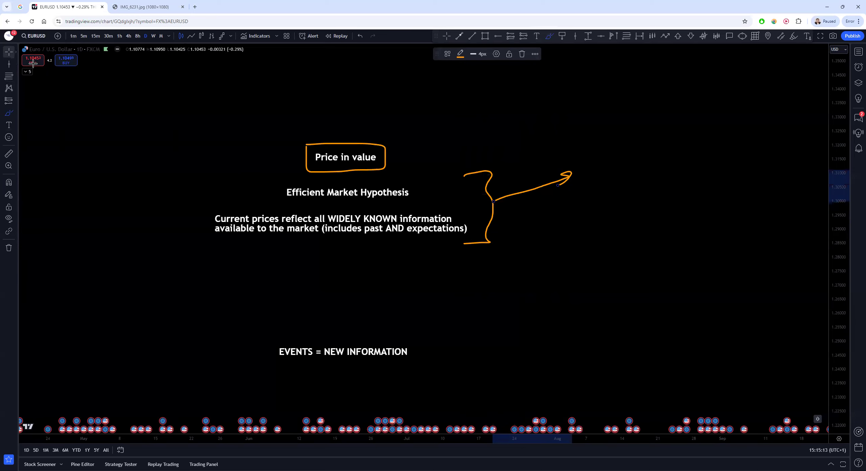
Add the quoted note "Technical system gives me an edge" at the arrow tip, nudged slightly down.
mouse_move(507, 244)
left_mouse_down()
mouse_move(597, 241)
mouse_move(440, 264)
left_mouse_up()
scroll(437, 257, "right", 10)
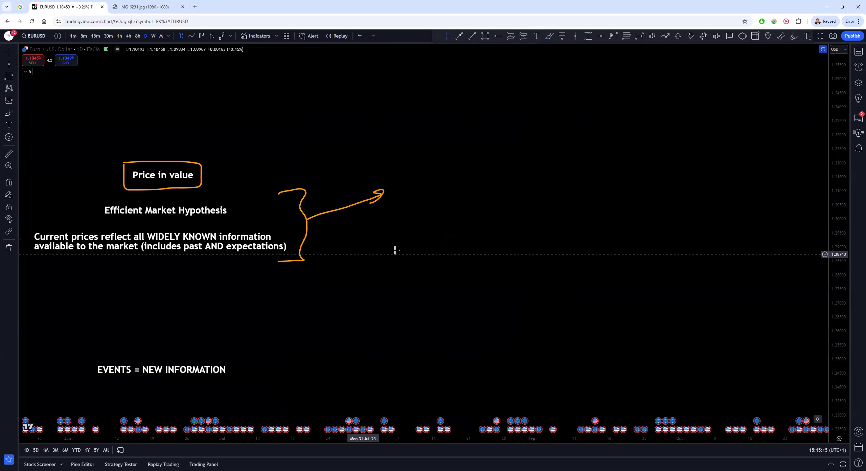
scroll(501, 257, "up", 3)
left_click(536, 36)
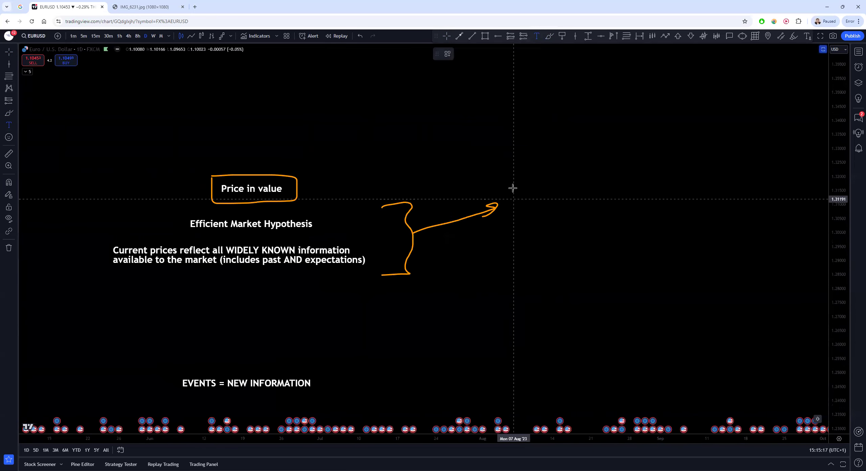
left_click(513, 187)
type("Technical")
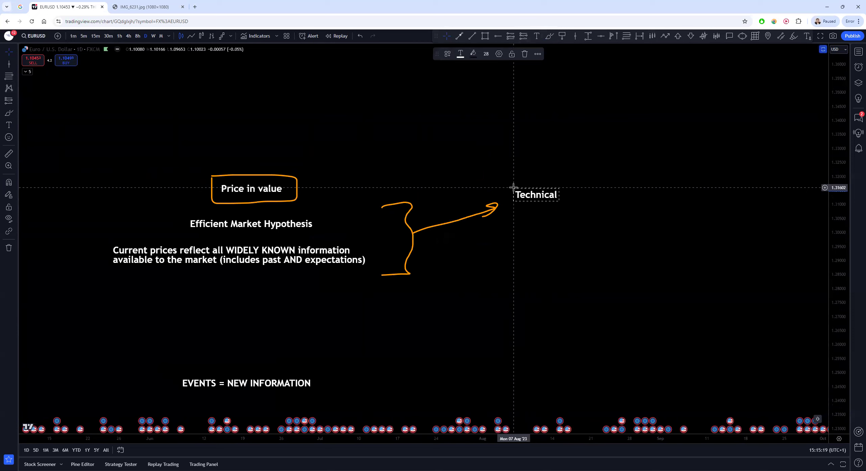
type(" system gives me")
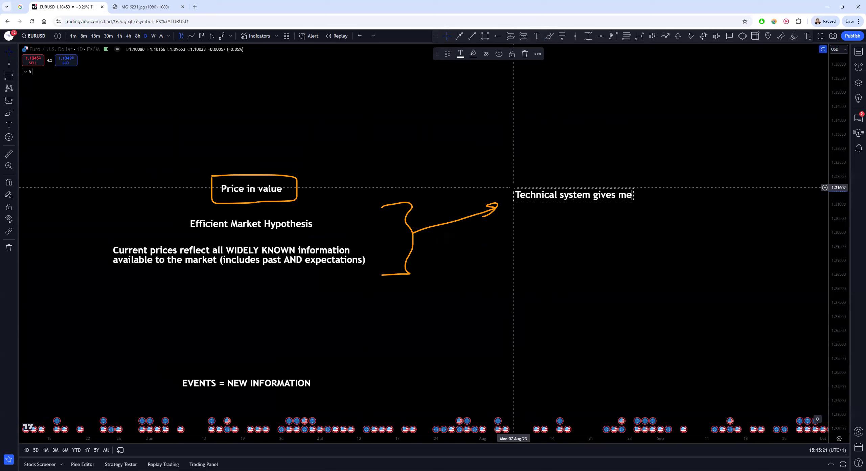
type(" an edge\"")
key("Home")
type("\"")
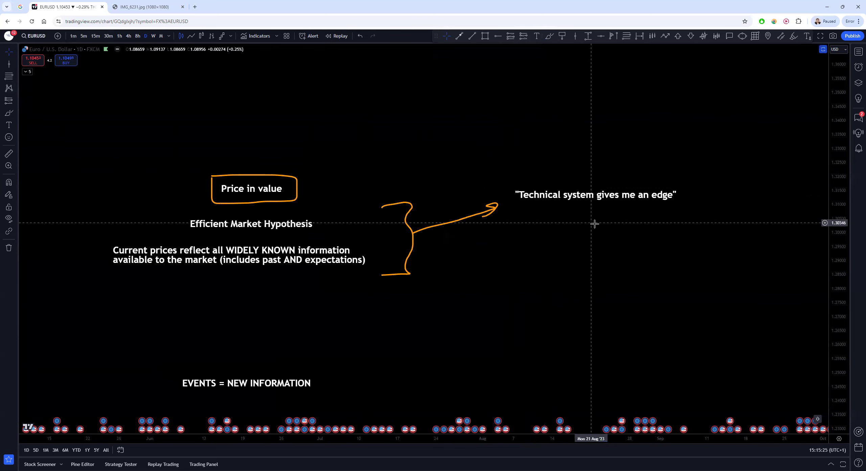
left_click_drag(572, 194, 584, 208)
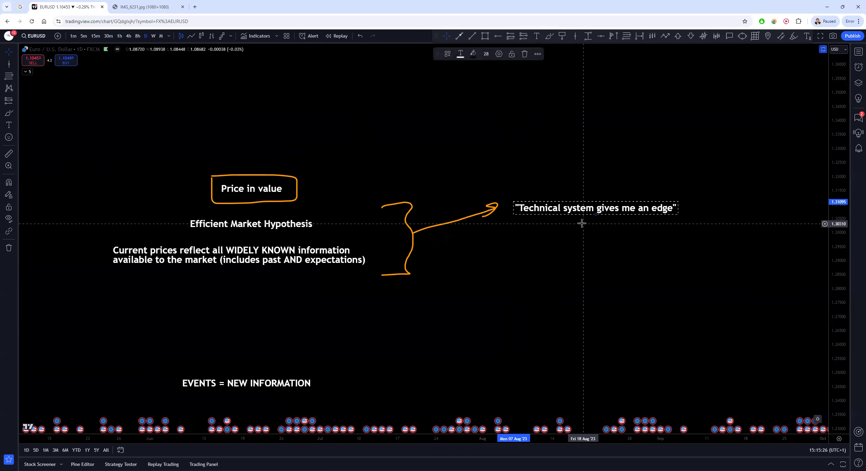
Draw orange T letters joined by curved arrows in a loop below the edge quote.
left_click(550, 35)
mouse_move(575, 245)
left_mouse_down()
mouse_move(584, 226)
mouse_move(639, 257)
mouse_move(653, 286)
mouse_move(668, 258)
left_mouse_up()
mouse_move(644, 304)
left_mouse_down()
mouse_move(576, 328)
mouse_move(587, 306)
mouse_move(531, 303)
mouse_move(529, 284)
mouse_move(544, 279)
left_mouse_up()
mouse_move(537, 285)
left_mouse_down()
mouse_move(589, 255)
mouse_move(599, 260)
left_mouse_up()
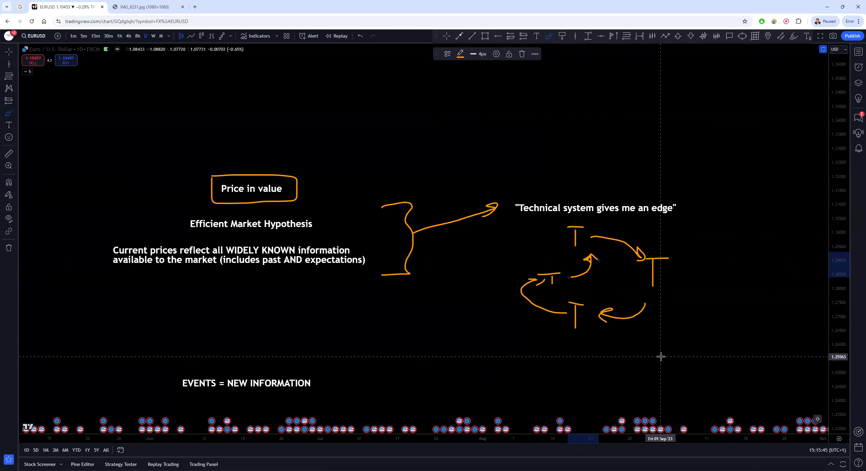
key("Escape")
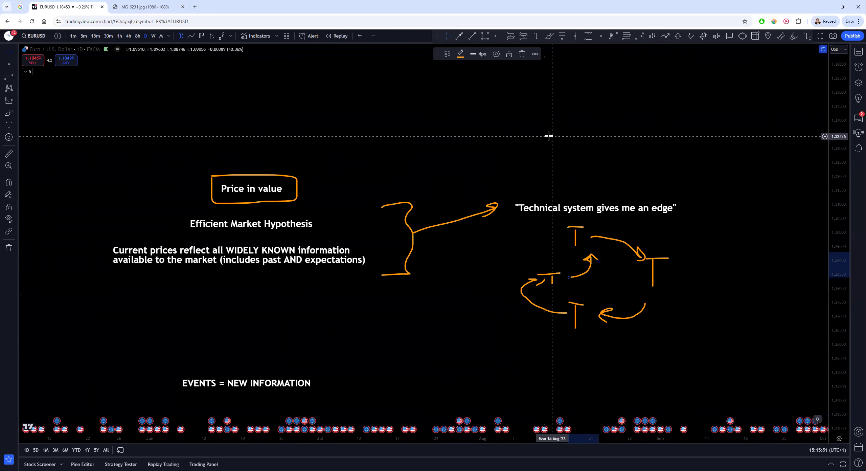
left_click_drag(547, 136, 406, 154)
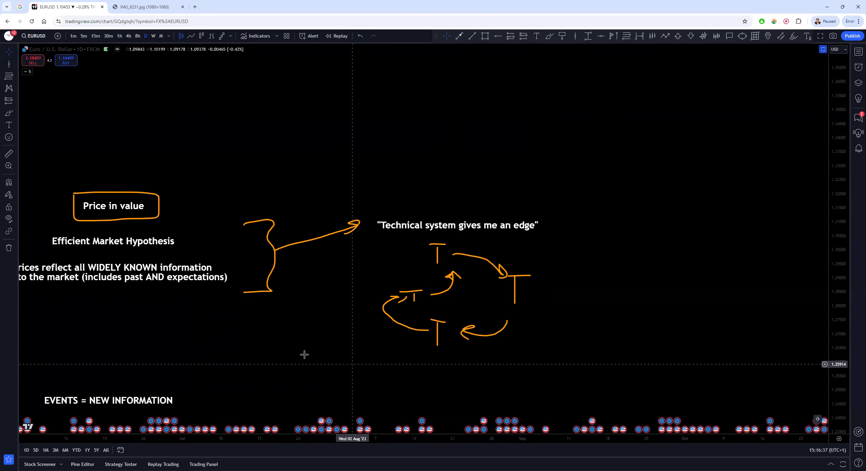
Draw an orange stroke under 'expectations' in the hypothesis definition, then return to normal mode.
left_click(550, 36)
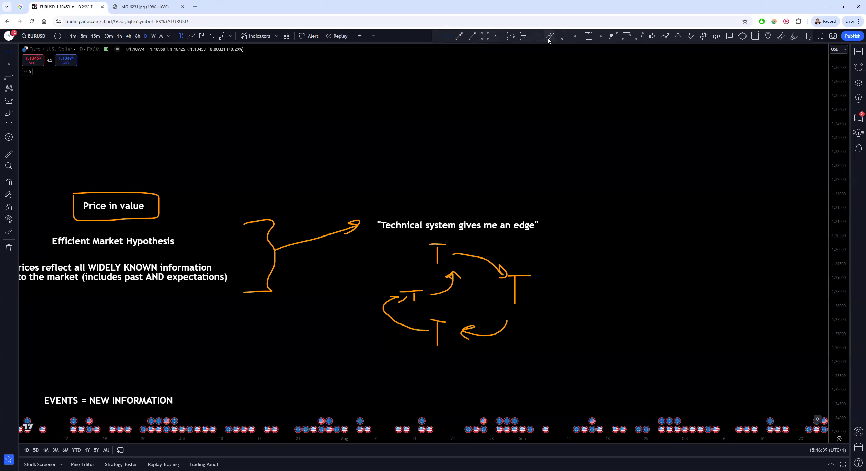
left_click_drag(168, 286, 229, 282)
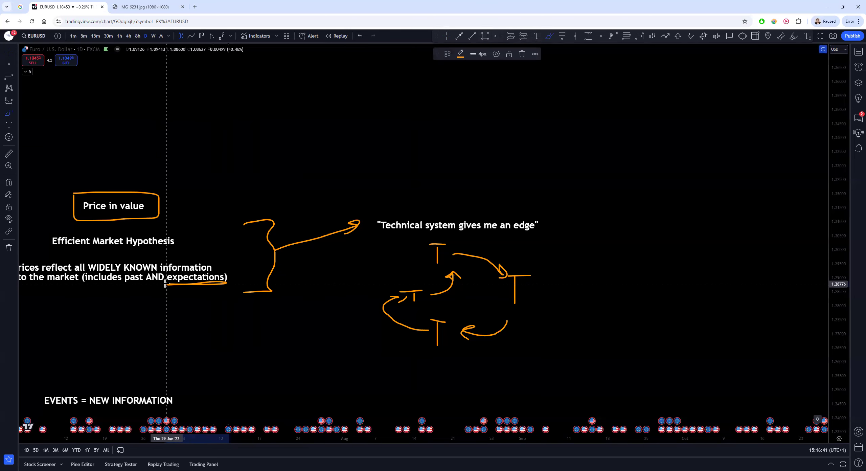
left_click(10, 53)
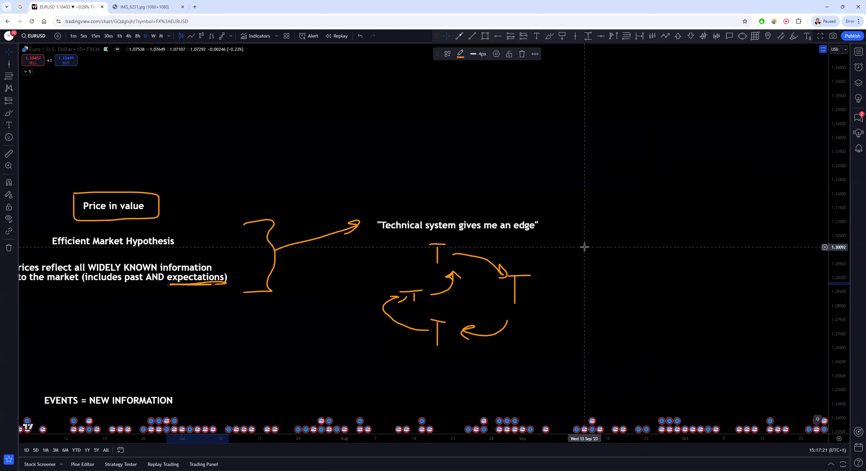
Draw an orange arrow from the edge quote to an upper box linked to a larger lower box.
left_click(549, 37)
mouse_move(554, 222)
left_mouse_down()
mouse_move(599, 193)
mouse_move(601, 207)
left_mouse_up()
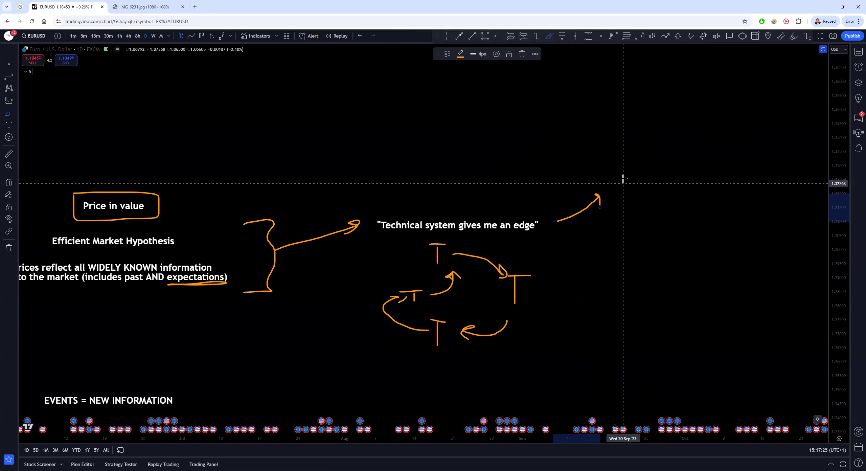
mouse_move(607, 139)
left_mouse_down()
mouse_move(607, 164)
mouse_move(704, 201)
mouse_move(639, 135)
mouse_move(608, 138)
left_mouse_up()
mouse_move(669, 212)
left_mouse_down()
mouse_move(683, 235)
mouse_move(660, 291)
mouse_move(793, 306)
mouse_move(809, 239)
mouse_move(662, 245)
left_mouse_up()
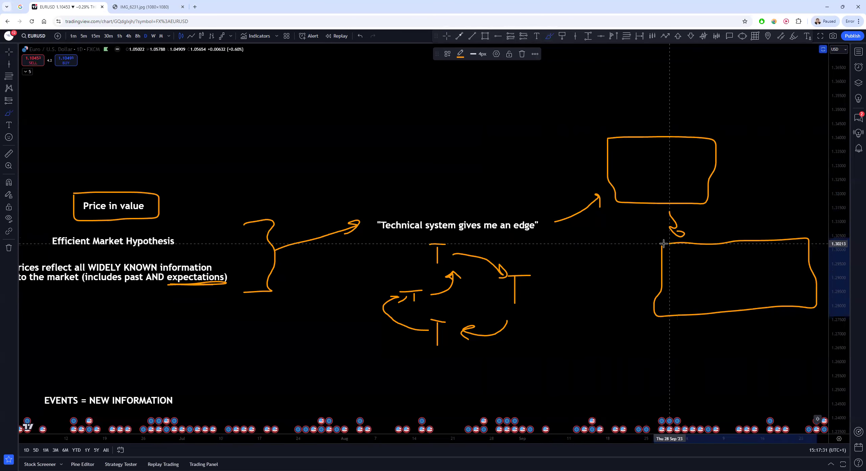
left_click(9, 51)
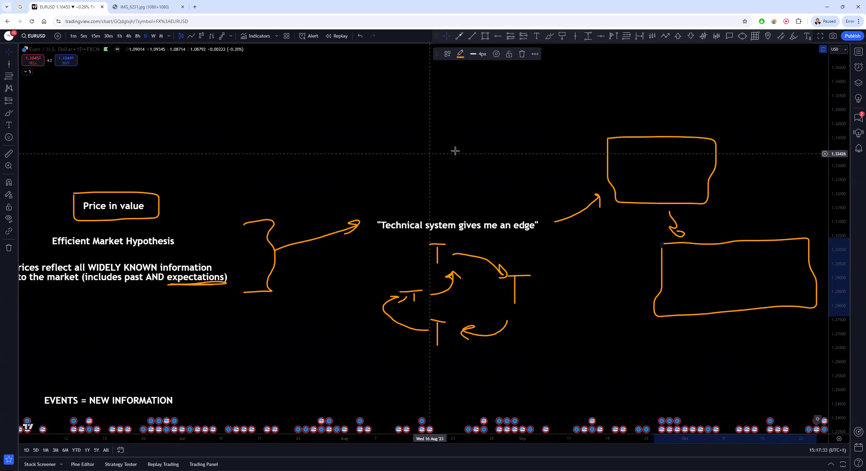
left_click_drag(454, 149, 319, 149)
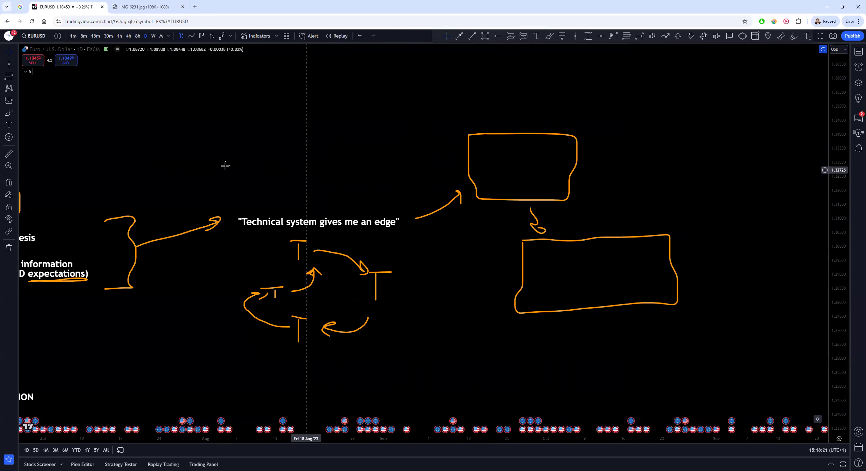
left_click_drag(226, 166, 620, 120)
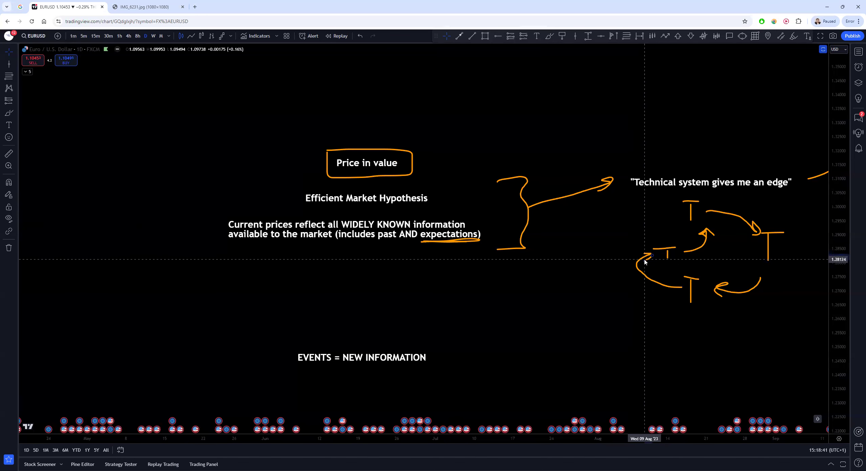
Add a note with lines '20+ setups in a week.', '3 or less of those', '9 or more.'.
scroll(533, 190, "up", 10)
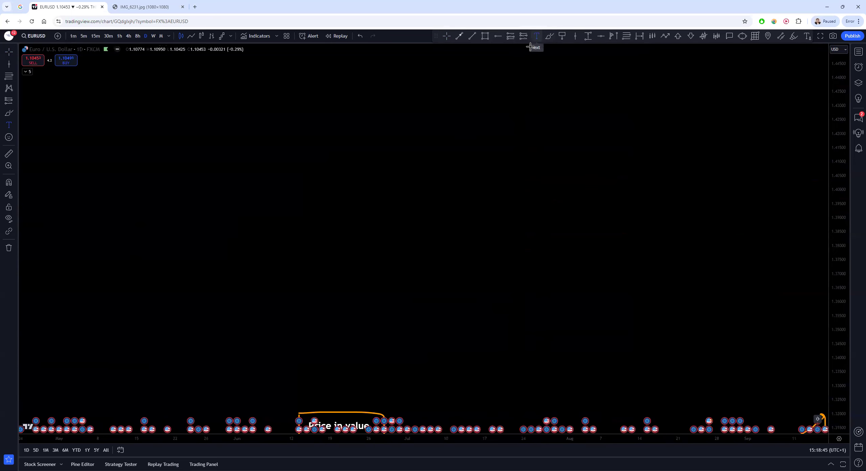
left_click(439, 159)
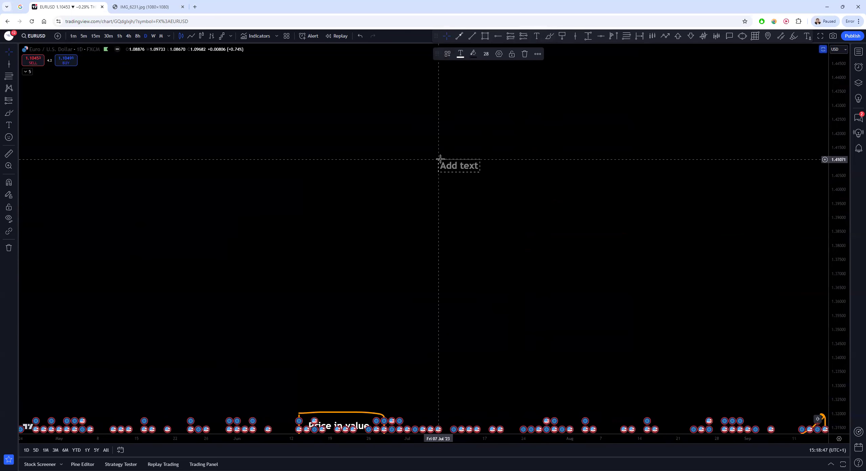
type("20+ setups in a week.")
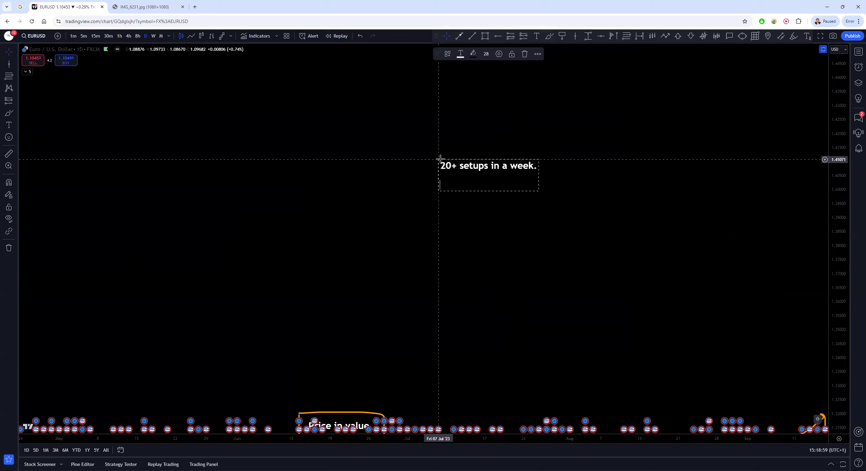
type("3 or less of t")
type("hose")
type("9")
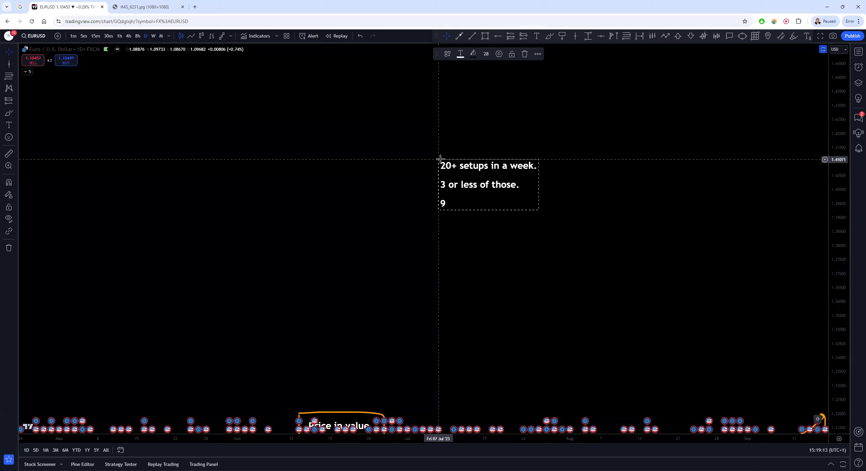
type(" or more.")
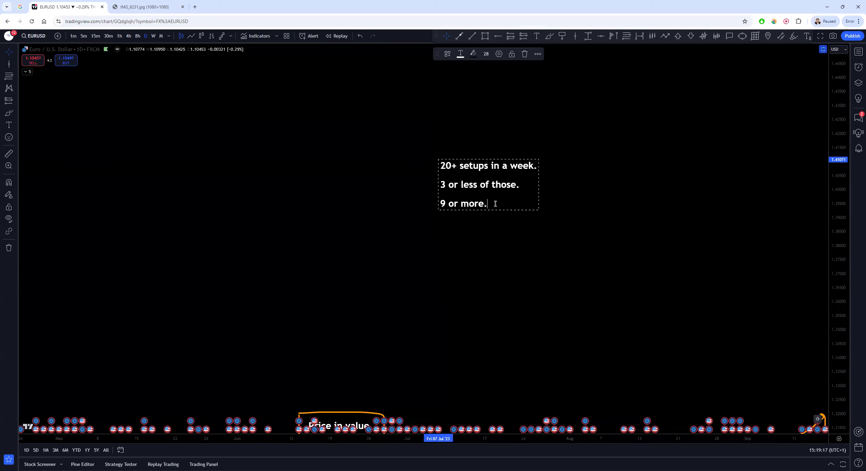
left_click_drag(495, 204, 437, 187)
left_click_drag(491, 203, 437, 185)
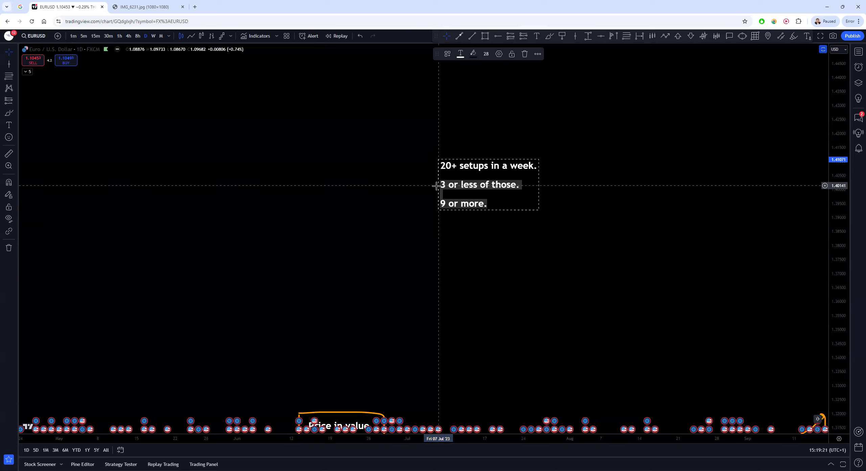
left_click(448, 164)
left_click(527, 254)
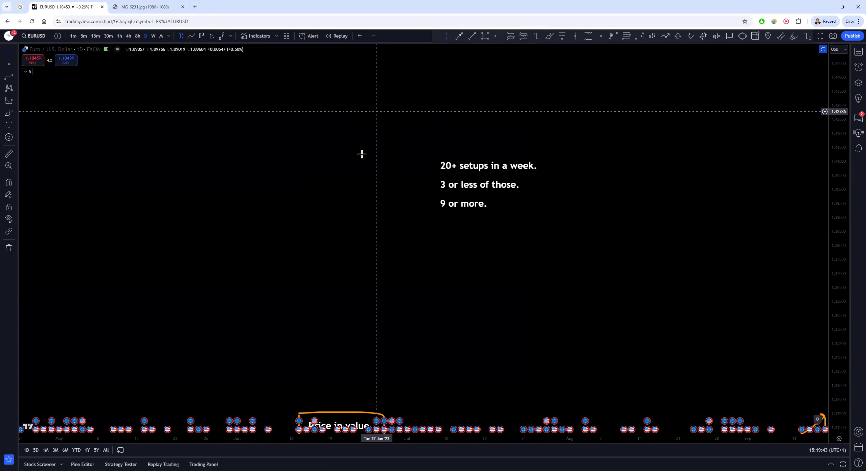
Pan below the T cycle and draw an orange arrow pointing down from it.
mouse_move(344, 173)
left_mouse_down()
mouse_move(318, 111)
mouse_move(282, 185)
mouse_move(617, 154)
mouse_move(516, 303)
mouse_move(519, 74)
mouse_move(511, 54)
left_mouse_up()
left_click_drag(501, 104, 503, 83)
left_click_drag(558, 353, 521, 185)
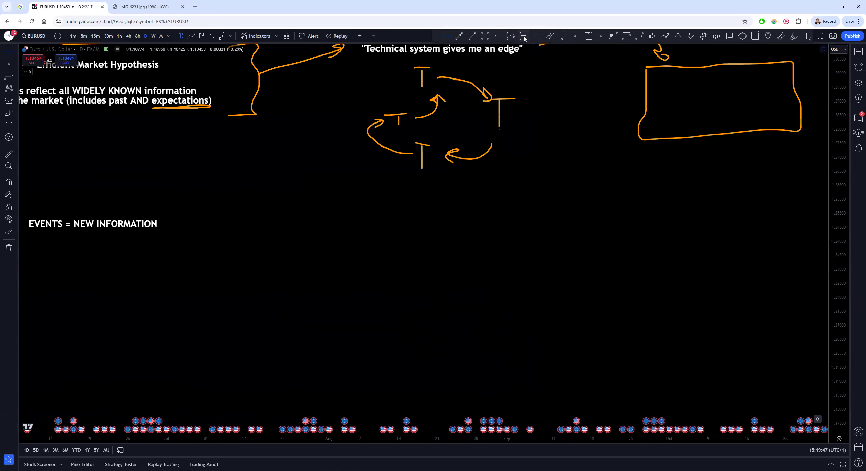
left_click(549, 36)
left_click_drag(446, 181, 480, 240)
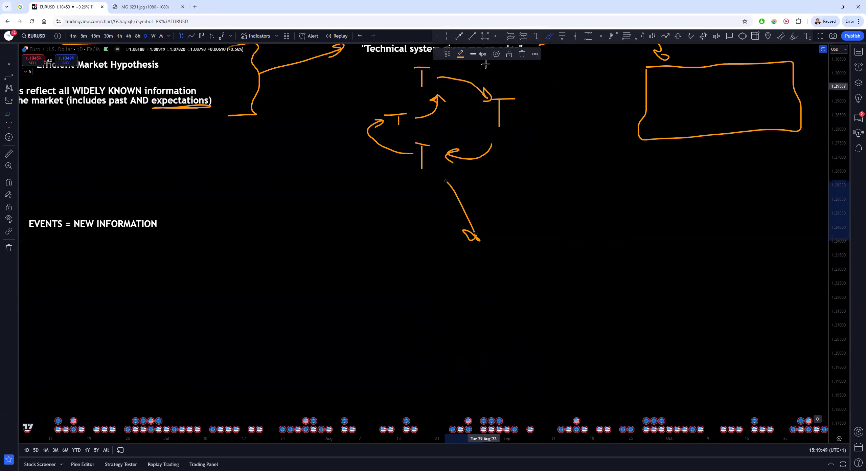
Add a white 'Backtesting' label at the arrow's tip.
left_click(536, 36)
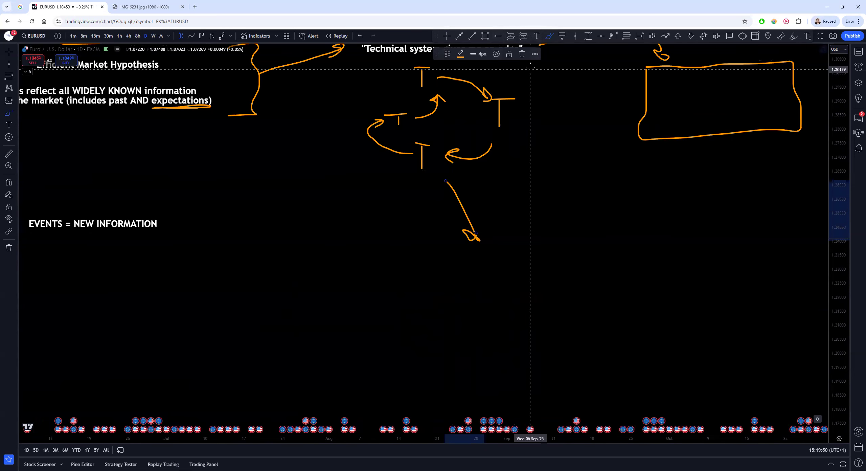
left_click(468, 250)
type("Backtesti")
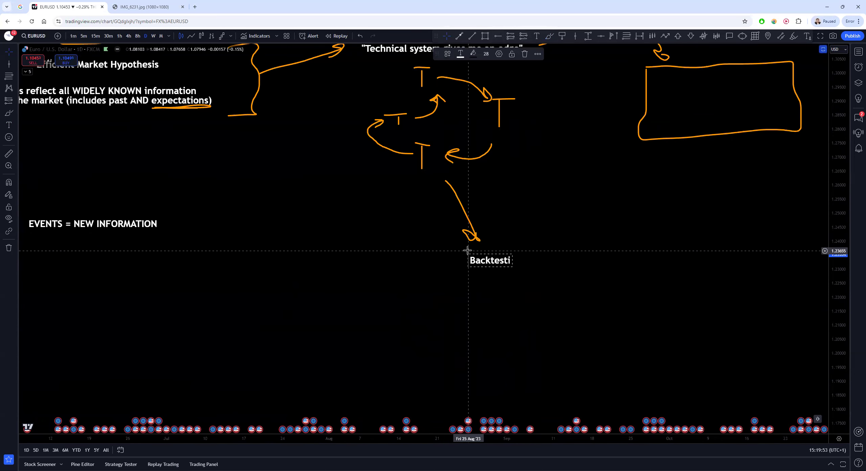
type("ng")
key("BackSpace")
type("g")
left_click(578, 348)
left_click_drag(578, 348, 552, 435)
left_click_drag(518, 344, 571, 387)
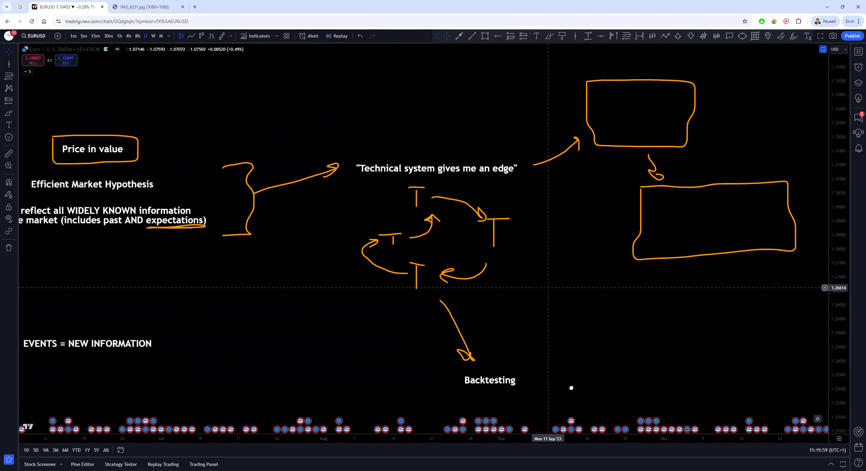
left_click_drag(256, 303, 335, 381)
left_click_drag(335, 126, 360, 299)
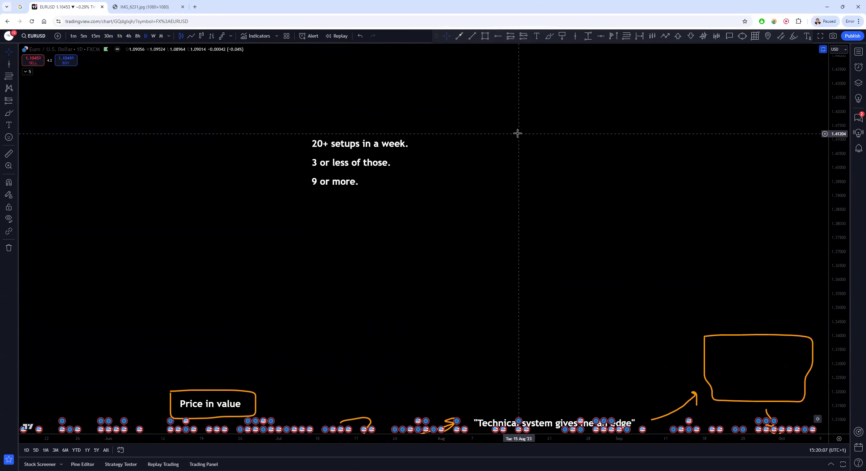
Drag the 'EVENTS = NEW INFORMATION' note up to sit just under the hypothesis definition.
left_click_drag(516, 195, 681, 37)
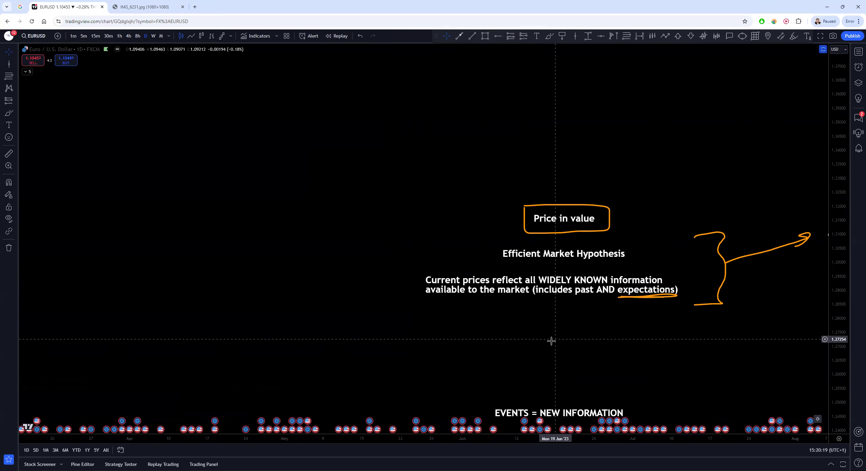
left_click_drag(552, 341, 519, 258)
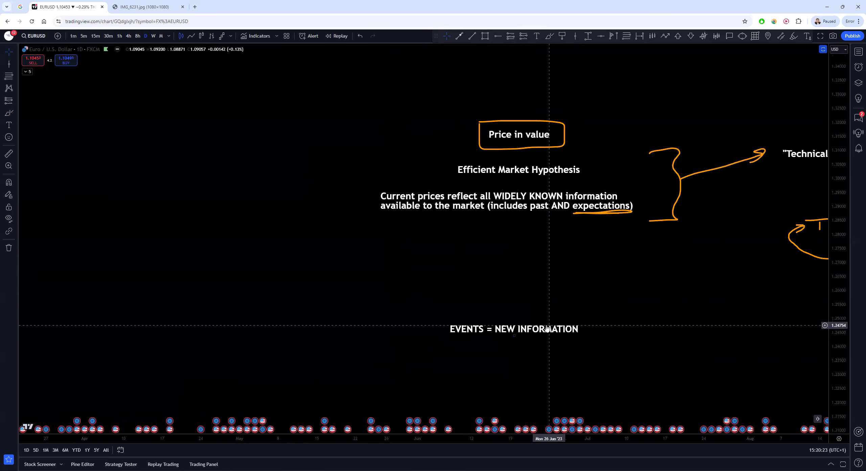
mouse_move(547, 328)
left_mouse_down()
mouse_move(528, 247)
mouse_move(544, 249)
left_mouse_up()
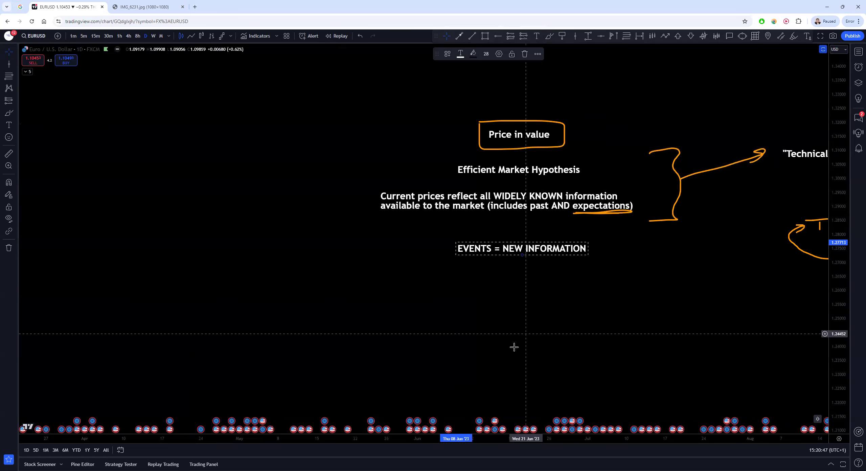
Add a two-line note 'Highly liquid market.' / 'More eyeballs on it.' under EVENTS = NEW INFORMATION.
left_click_drag(512, 348, 504, 216)
left_click(536, 36)
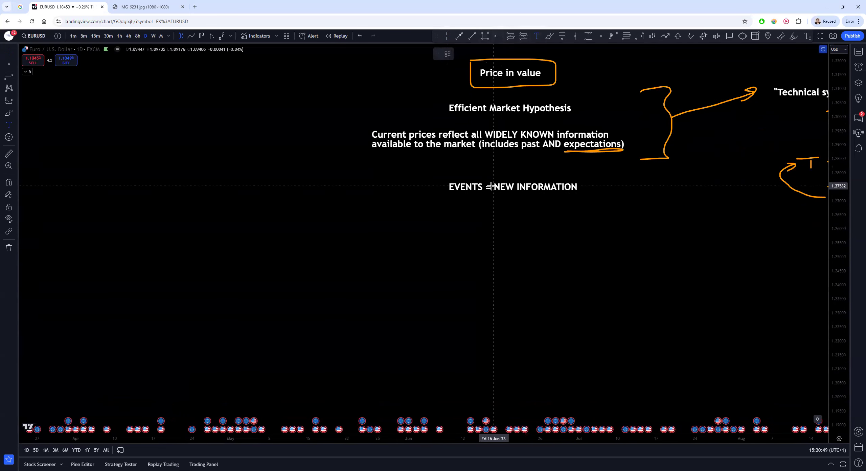
left_click(463, 218)
type("Highl")
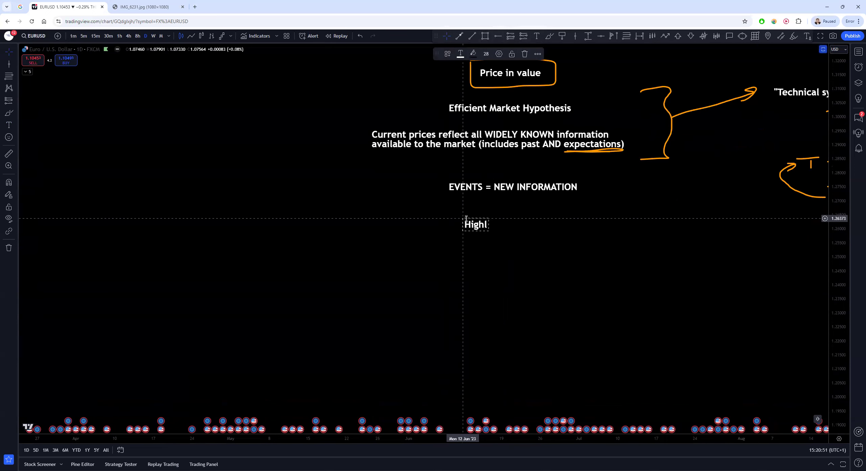
type("y liquid market")
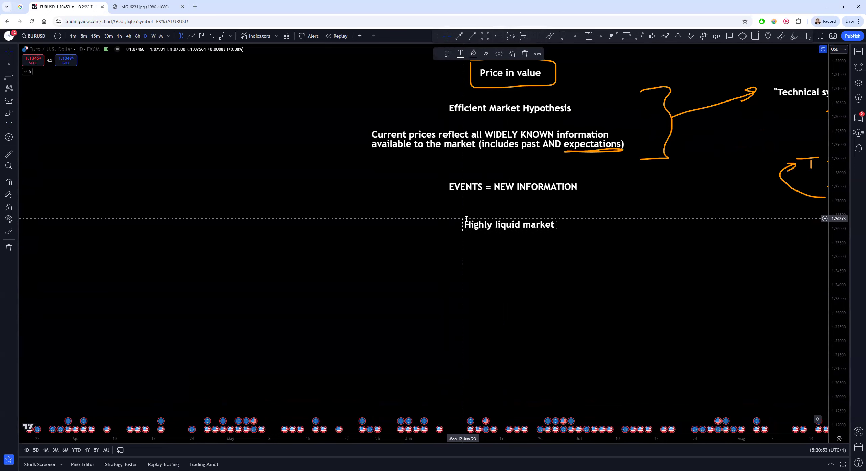
left_click(514, 254)
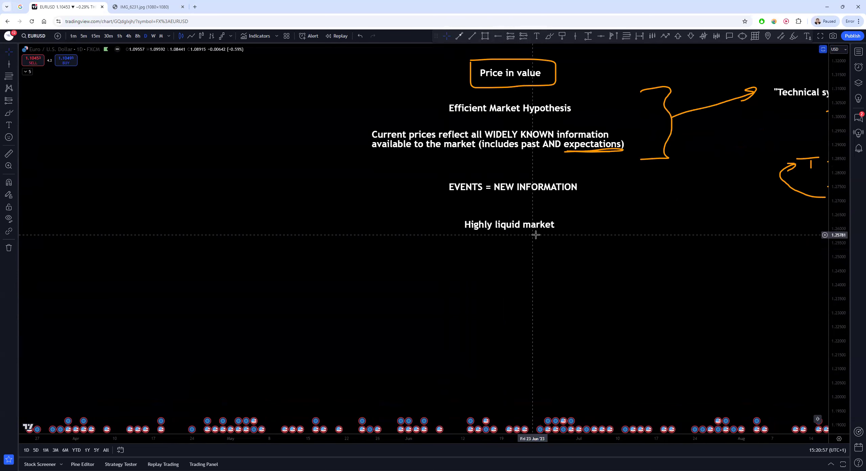
double_click(464, 220)
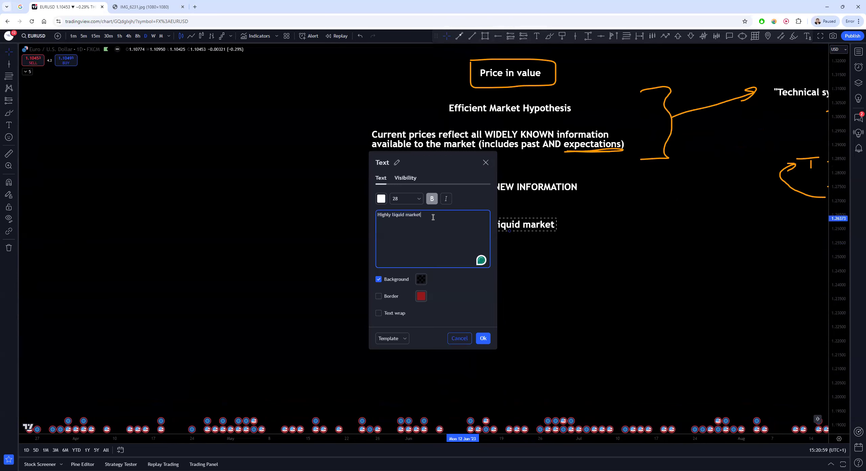
type(".")
key("Return")
type("More eyeballs on it.")
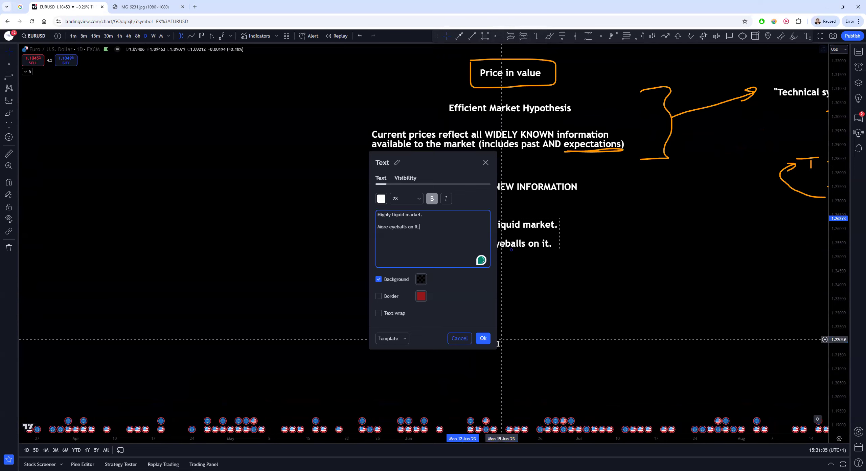
left_click(503, 295)
left_click(554, 279)
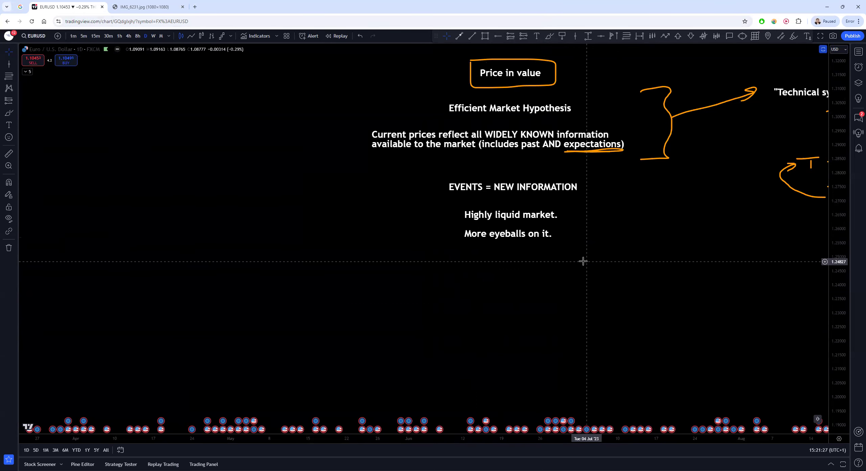
With the brush, draw an orange upward arrow and a rightward arrow beneath 'More eyeballs on it.'.
key("alt+b")
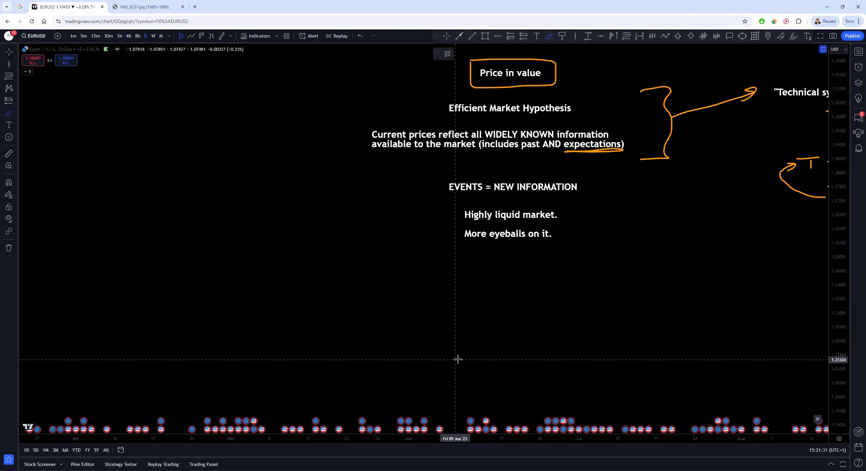
mouse_move(470, 300)
left_mouse_down()
mouse_move(465, 271)
mouse_move(478, 273)
left_mouse_up()
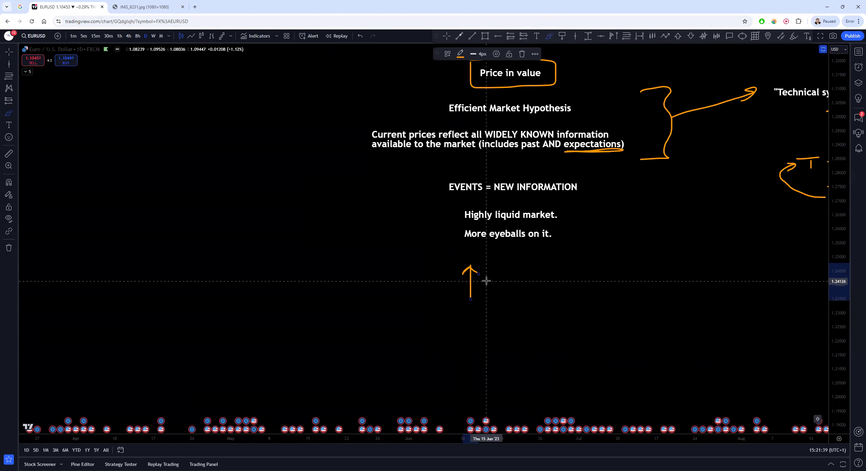
left_click_drag(486, 281, 541, 279)
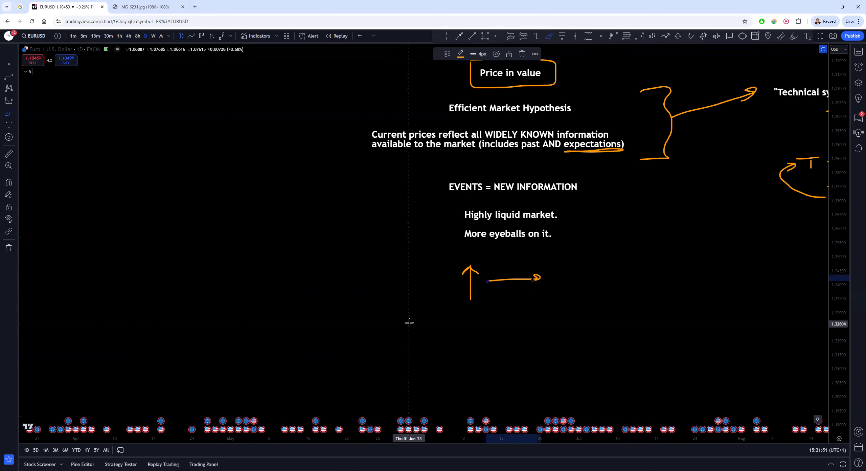
left_click(537, 36)
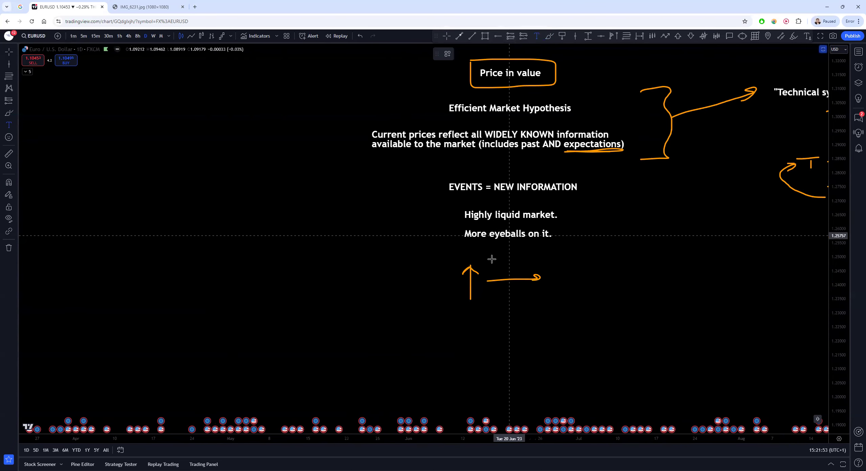
Add the two-line note 'Be right when others are wrong / Zero sum game.' below the arrows.
left_click(465, 324)
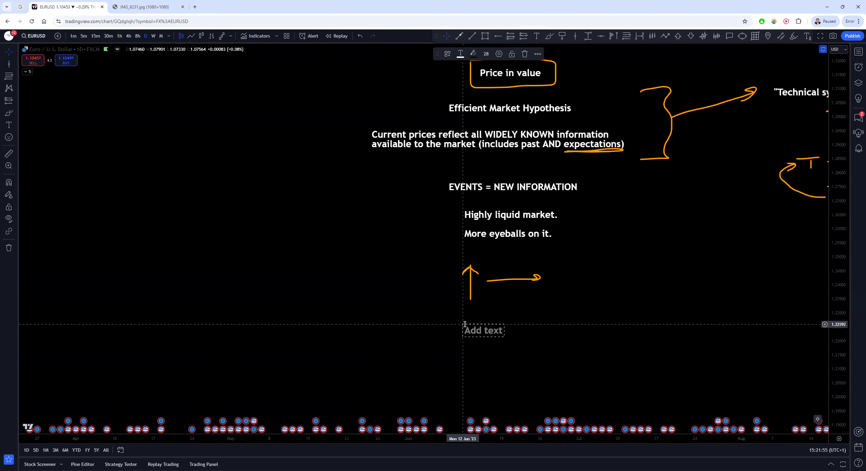
type("Be right when others ar")
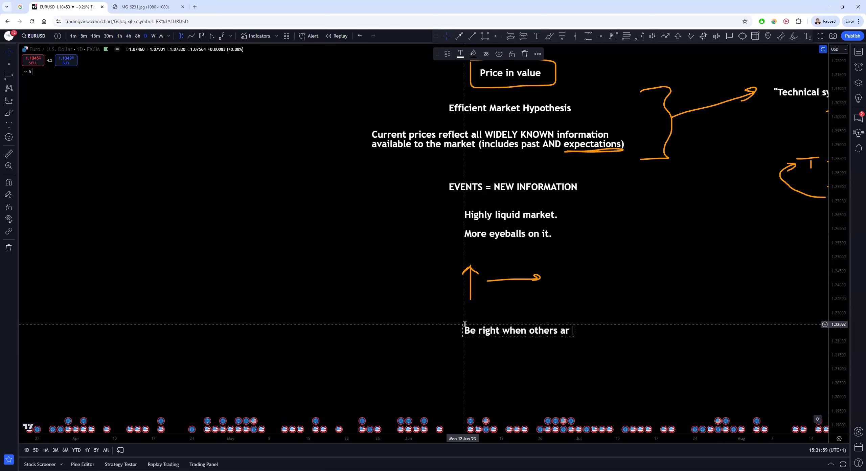
type("e wrong")
key("Return")
type("Zero sum game.")
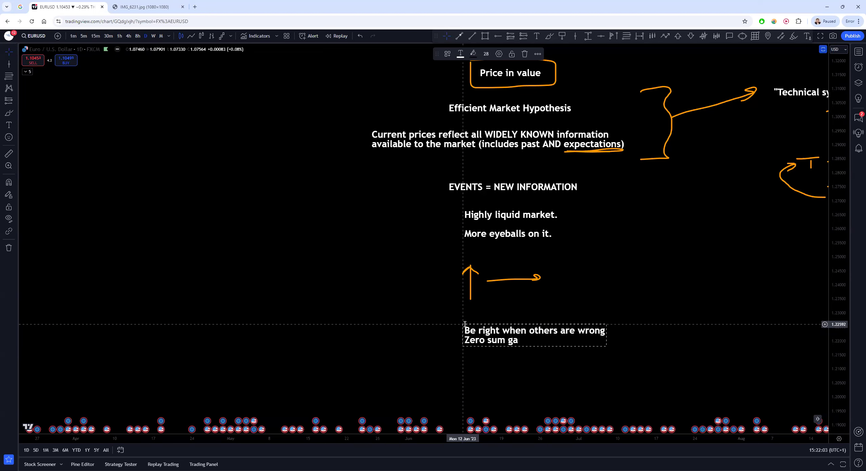
left_click(520, 369)
Nudge the new note slightly left and down, then pan the chart right.
left_click_drag(487, 326, 479, 330)
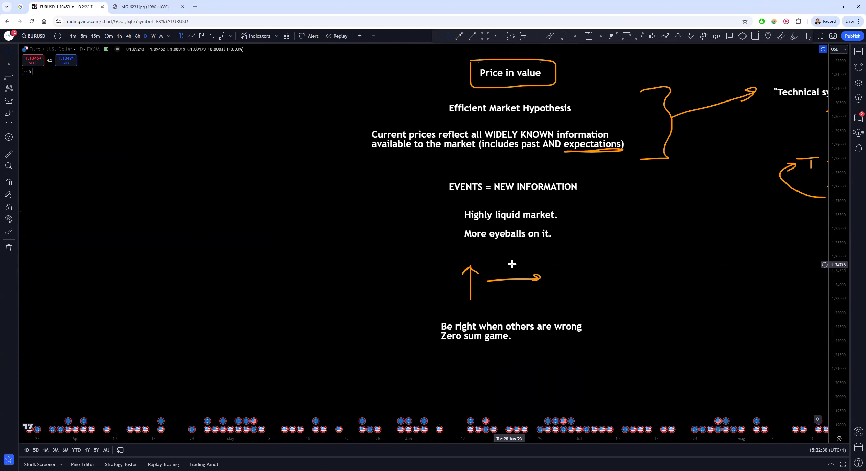
left_click_drag(389, 203, 471, 259)
mouse_move(407, 235)
left_mouse_down()
mouse_move(532, 243)
mouse_move(634, 263)
mouse_move(322, 263)
left_mouse_up()
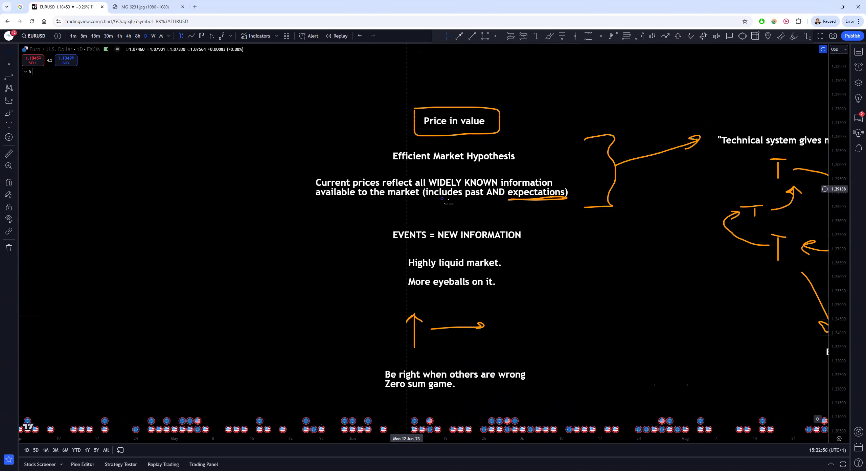
Draw orange freehand brackets left and right of the three-line '20+ setups in a week' note.
left_click_drag(566, 133, 538, 32)
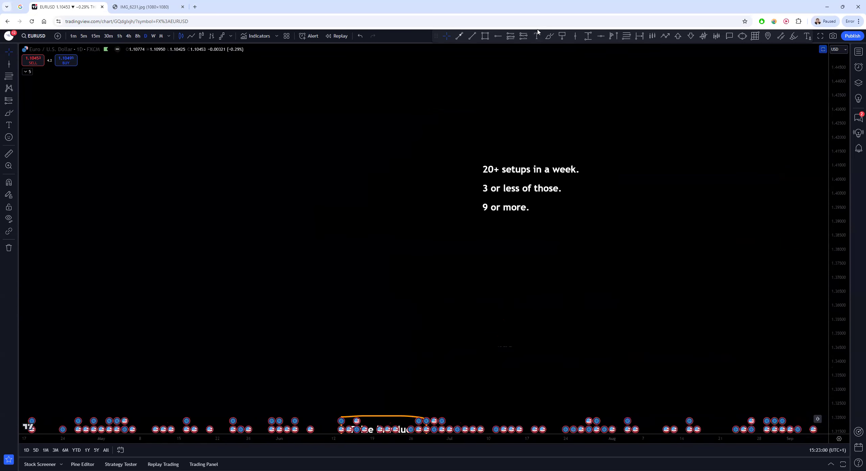
left_click(550, 35)
mouse_move(487, 154)
left_mouse_down()
mouse_move(466, 241)
mouse_move(512, 231)
left_mouse_up()
mouse_move(559, 148)
left_mouse_down()
mouse_move(605, 146)
mouse_move(557, 232)
left_mouse_up()
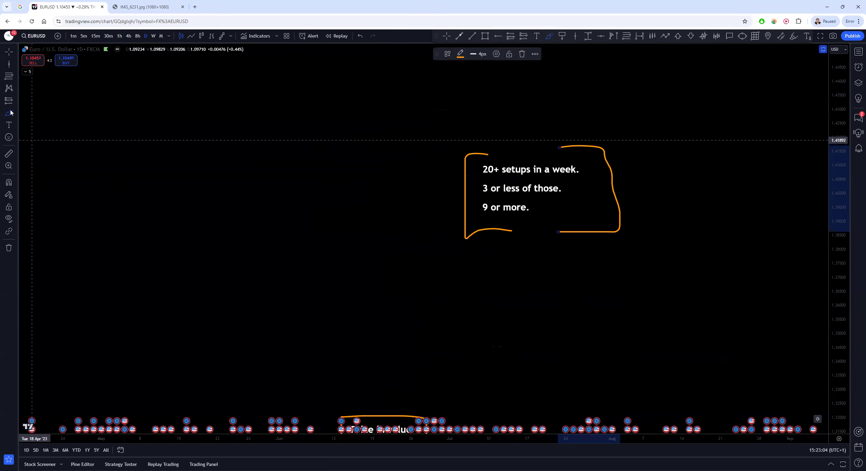
Add a 'Volatility.' note left of the setups notes and pan to make room above them.
left_click(537, 36)
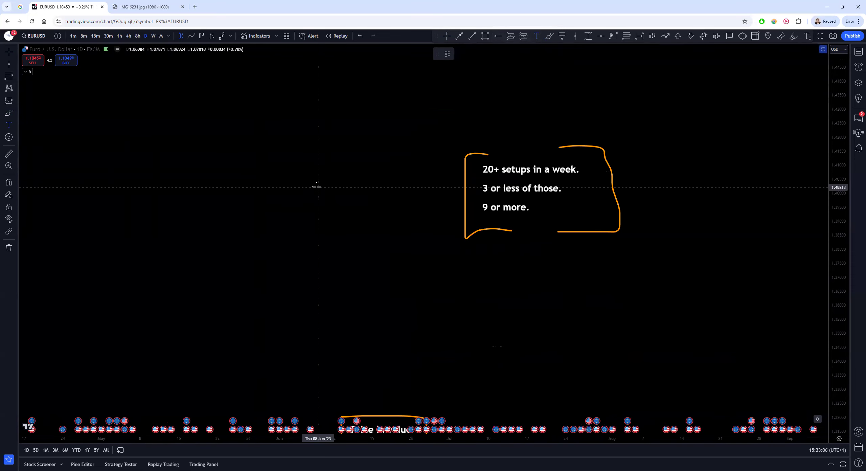
left_click(315, 176)
type("V")
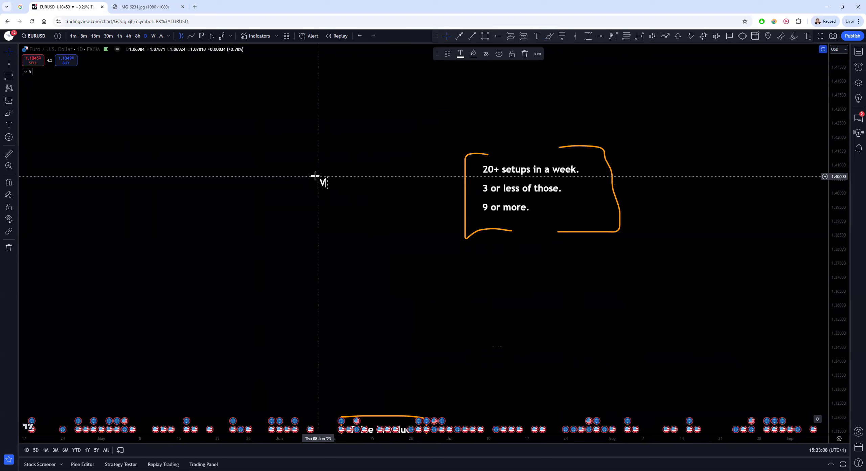
type("olatility.")
key("Return")
key("Return")
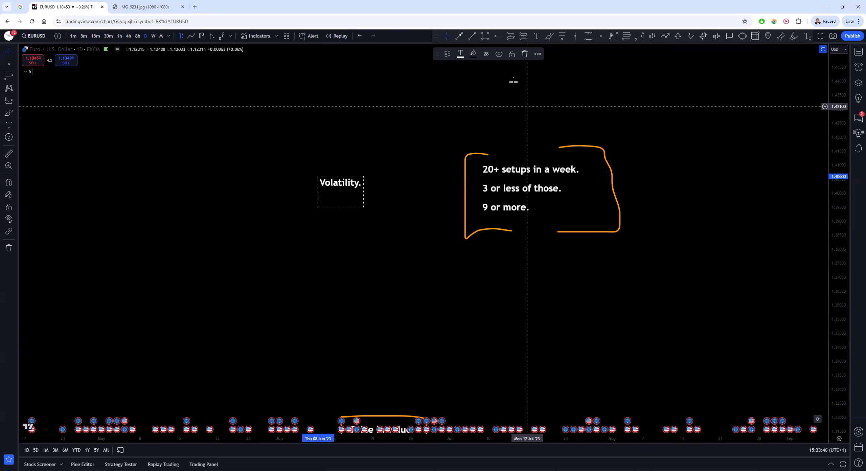
left_click(435, 135)
mouse_move(435, 135)
left_mouse_down()
mouse_move(404, 236)
mouse_move(406, 163)
mouse_move(504, 79)
left_mouse_up()
left_click(550, 36)
Sketch an orange price line that rises then falls above the boxed setups note.
mouse_move(550, 215)
left_mouse_down()
mouse_move(589, 89)
mouse_move(636, 153)
left_mouse_up()
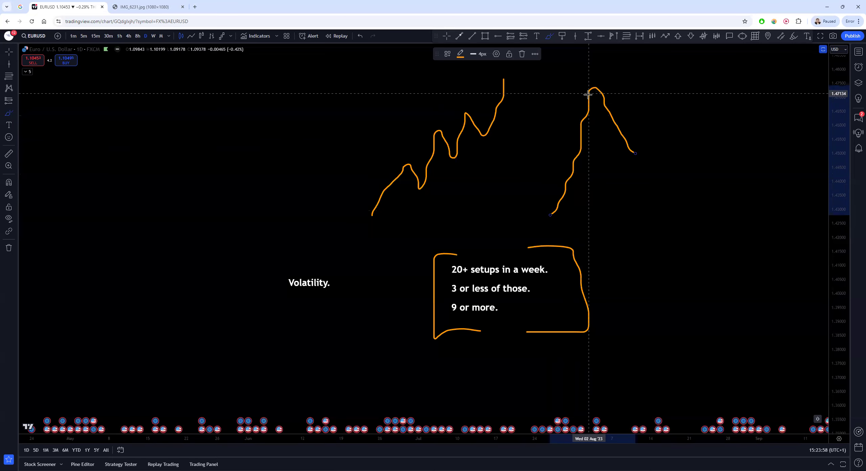
key("Escape")
left_click_drag(518, 162, 515, 175)
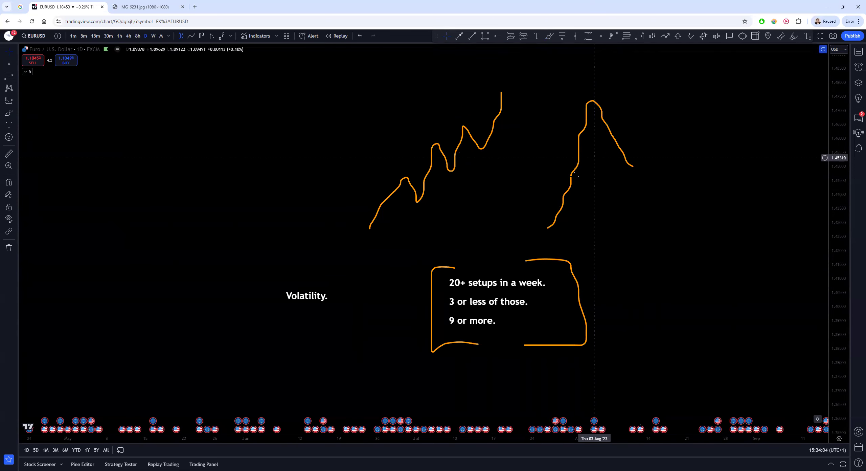
Draw an orange frame around 'Volatility.', discard the stray stroke, and pan back to the Efficient Market Hypothesis notes.
left_click(549, 36)
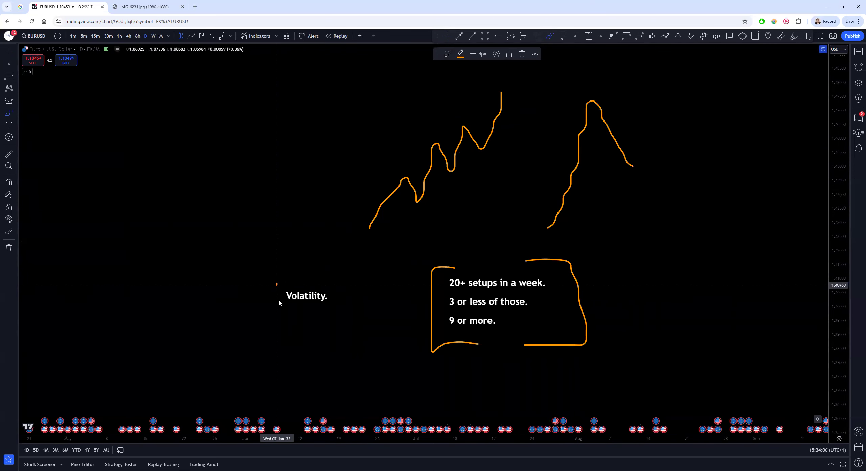
mouse_move(277, 285)
left_mouse_down()
mouse_move(345, 309)
mouse_move(286, 280)
mouse_move(261, 280)
left_mouse_up()
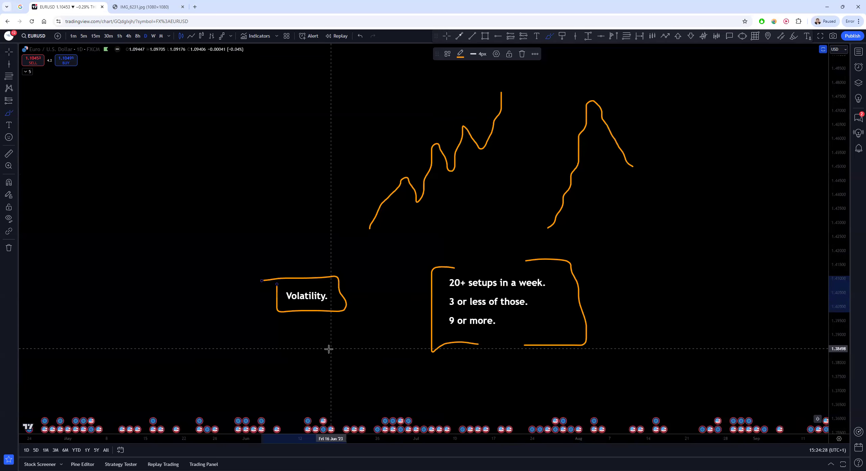
left_click_drag(338, 349, 445, 72)
key("Escape")
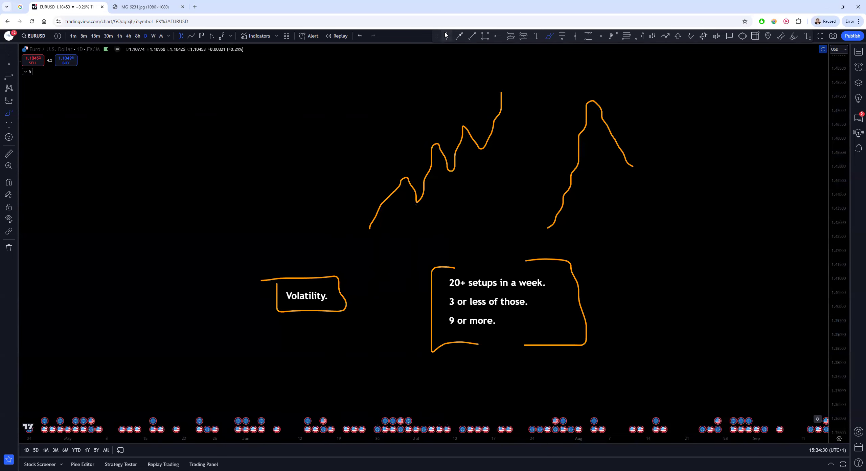
left_click_drag(402, 332, 514, 108)
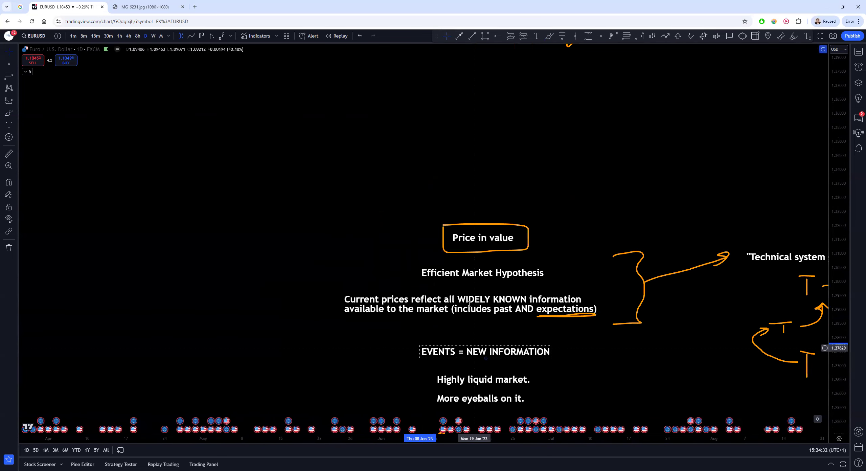
Move the EVENTS = NEW INFORMATION note up and pan to the Apple stock and Tiny stock notes.
left_click_drag(423, 350, 378, 76)
mouse_move(438, 89)
left_mouse_down()
mouse_move(550, 321)
mouse_move(563, 261)
left_mouse_up()
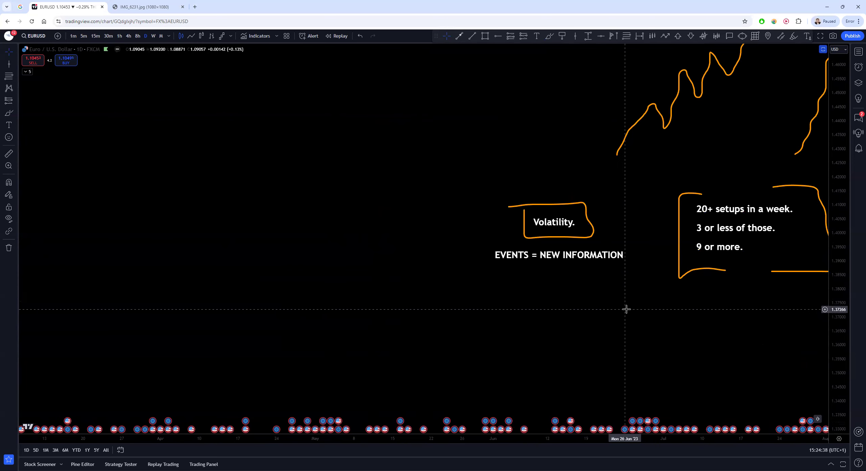
left_click_drag(533, 342, 493, 201)
left_click_drag(369, 362, 394, 216)
left_click_drag(28, 227, 541, 168)
Shift the eyeballs headline up and right, and reposition the Tiny stock and Apple stock notes.
left_click_drag(479, 219, 518, 157)
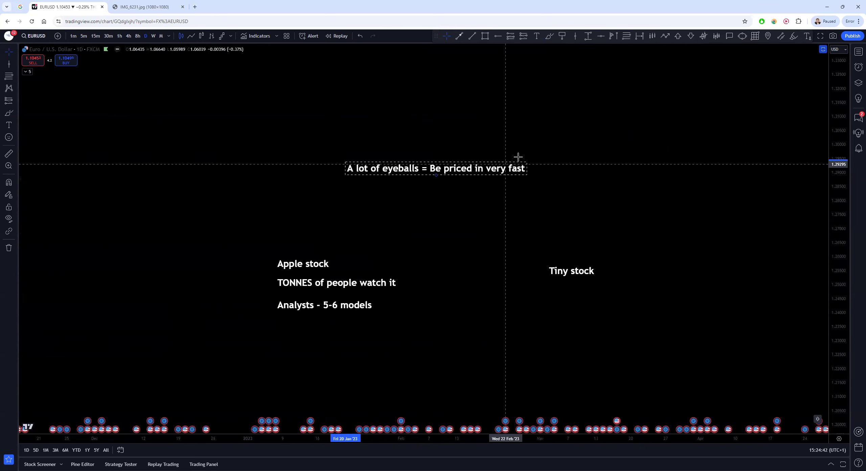
left_click_drag(547, 258, 532, 272)
left_click(539, 290)
left_click(312, 348)
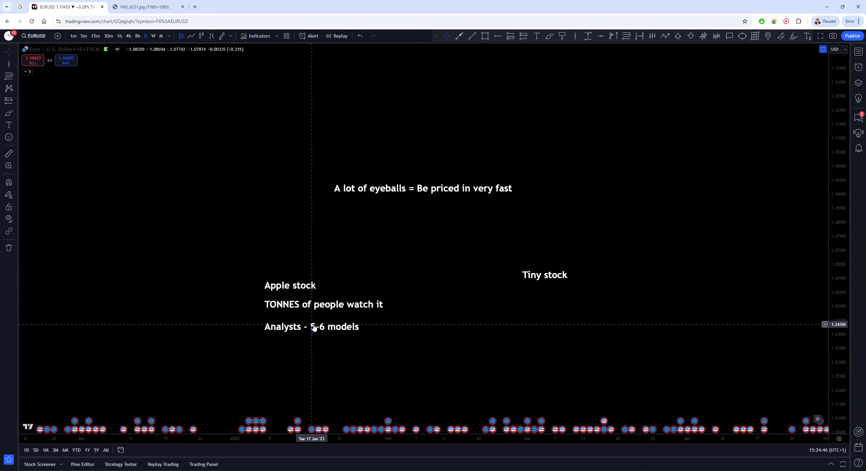
left_click_drag(303, 305, 304, 307)
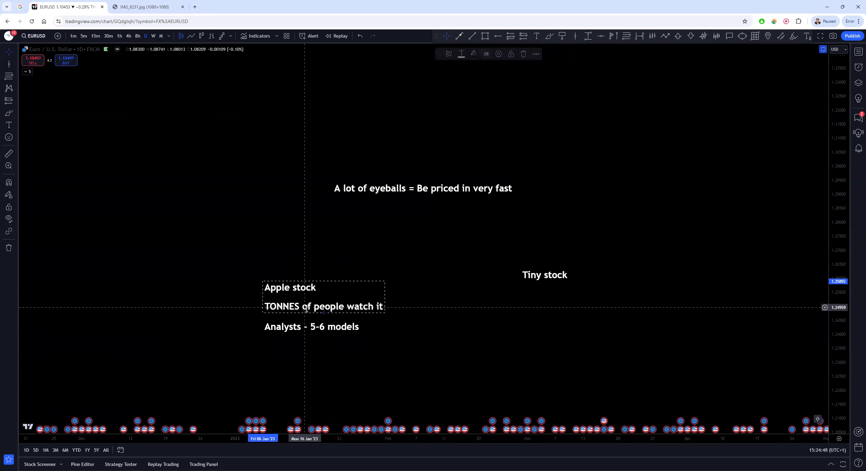
left_click(324, 339)
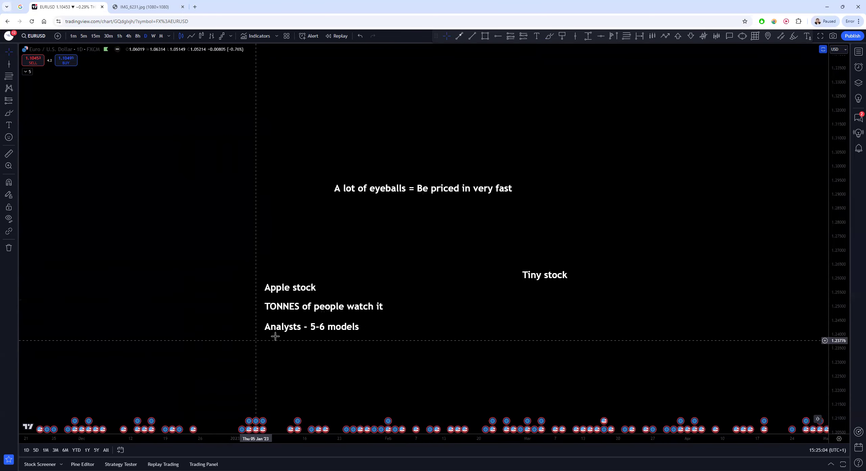
Draw an orange outer circle, inner loop and middle ring to the left of 'Apple stock'.
left_click(550, 36)
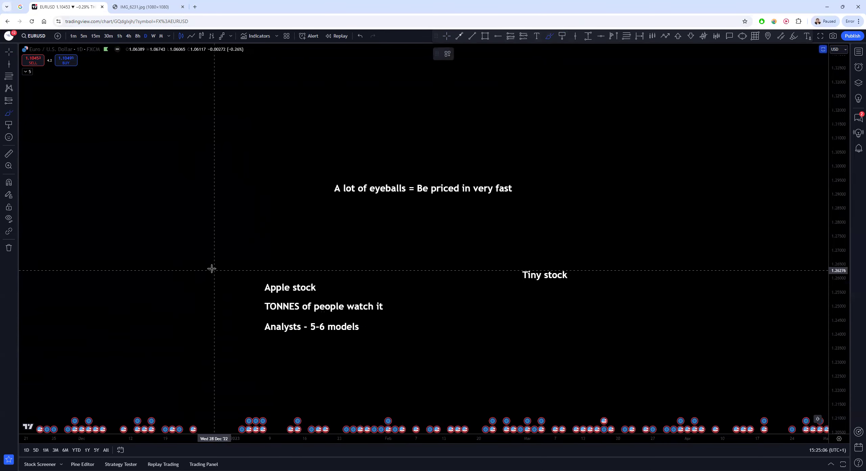
mouse_move(213, 269)
left_mouse_down()
mouse_move(152, 304)
mouse_move(248, 308)
mouse_move(193, 267)
left_mouse_up()
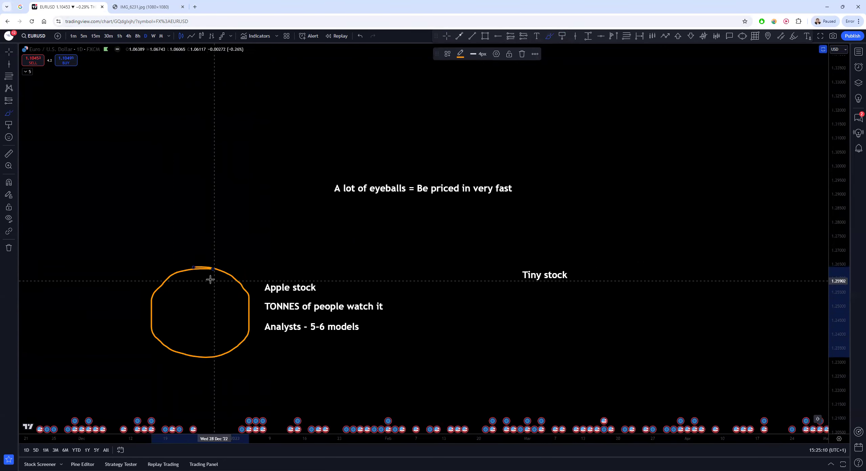
mouse_move(205, 294)
left_mouse_down()
mouse_move(194, 299)
mouse_move(197, 318)
mouse_move(214, 303)
mouse_move(202, 294)
left_mouse_up()
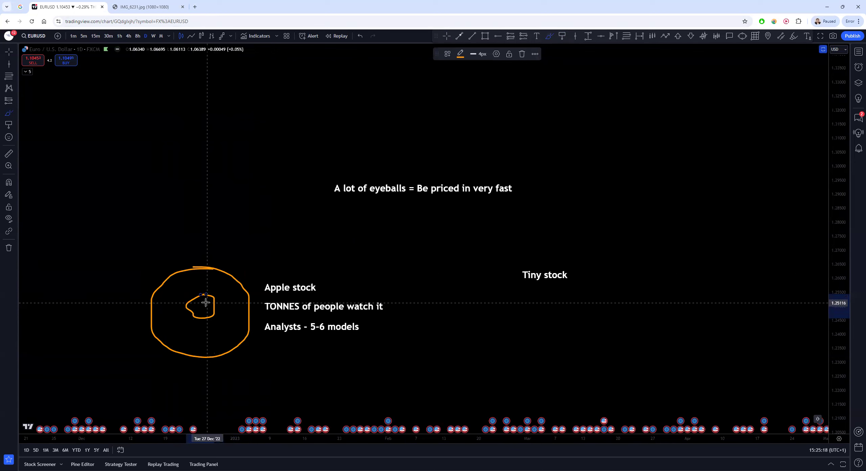
mouse_move(178, 293)
left_mouse_down()
mouse_move(218, 290)
mouse_move(178, 328)
mouse_move(187, 289)
mouse_move(176, 286)
mouse_move(190, 336)
mouse_move(236, 298)
mouse_move(179, 278)
left_mouse_up()
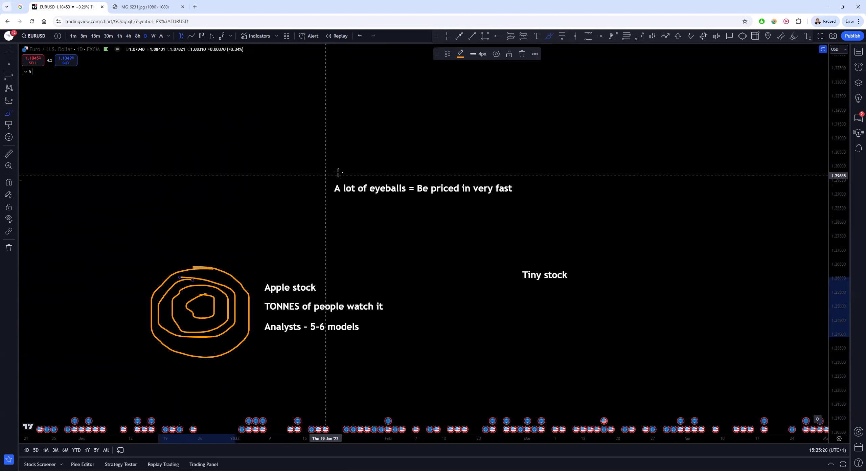
left_click(9, 52)
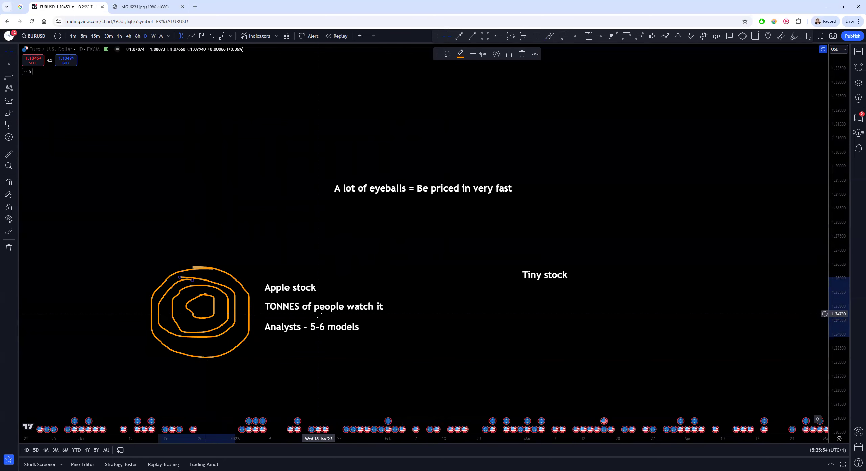
Add the note 'Look for information they don't look at that is significant / Change to an environment with less eyeballs' under Apple stock.
left_click_drag(448, 356, 445, 322)
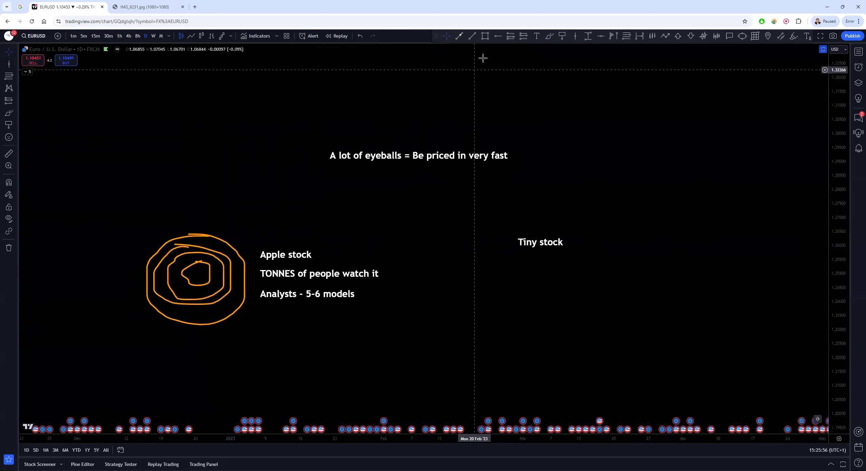
left_click(536, 36)
left_click(272, 320)
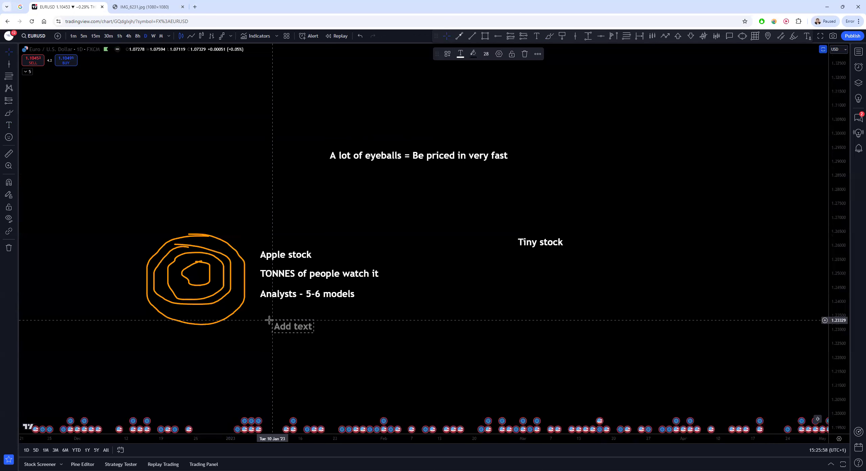
type("Look for informatio")
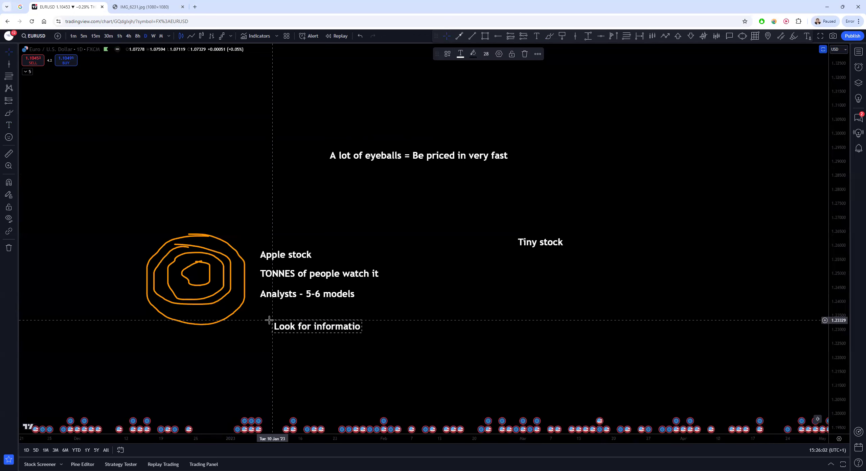
type("n they don't look")
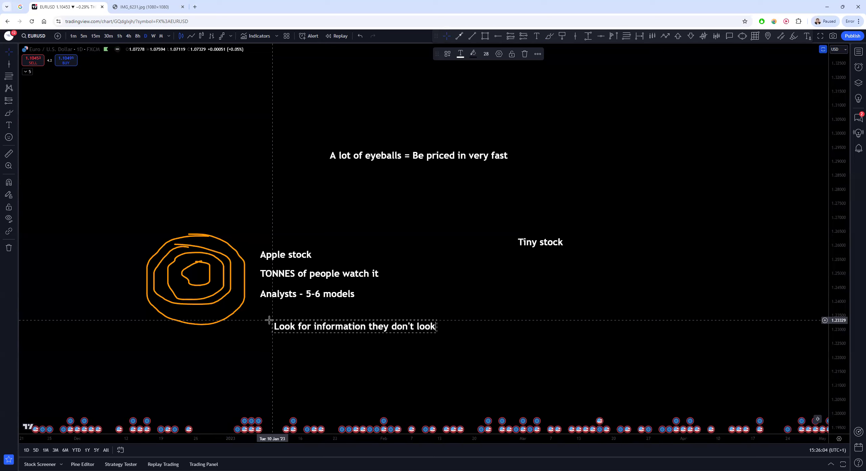
type(" at that is significant")
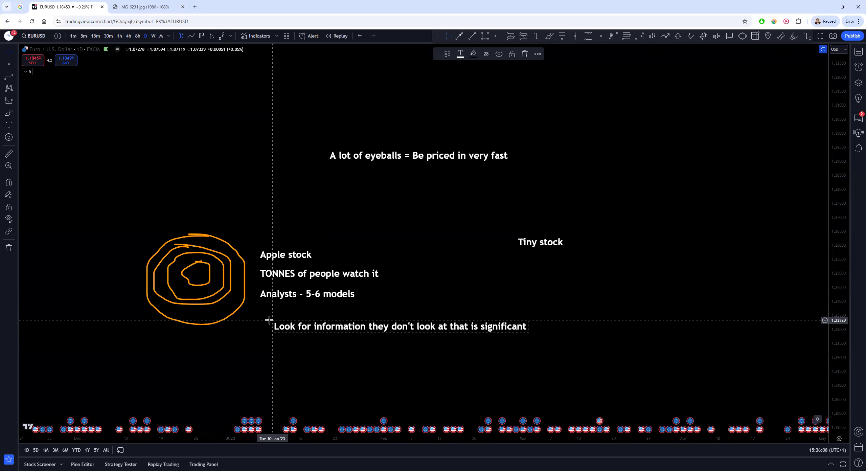
type("Can")
type("ange toi e")
type(" an env")
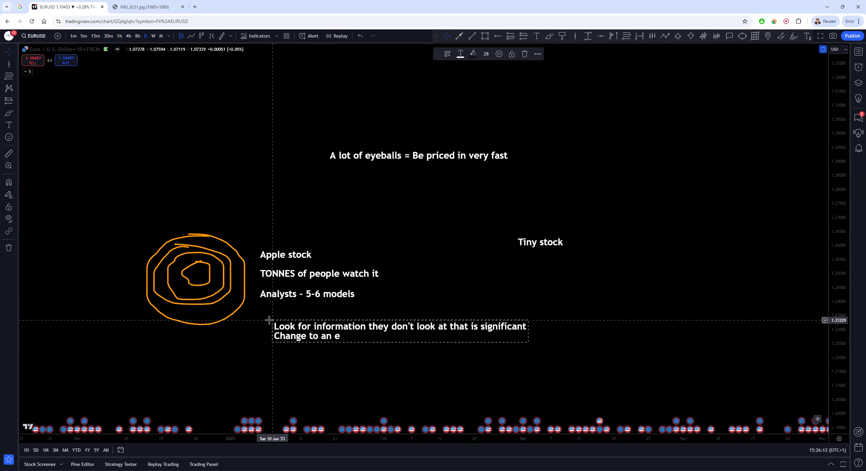
key("BackSpace")
key("BackSpace")
type("nvironment with less e eye")
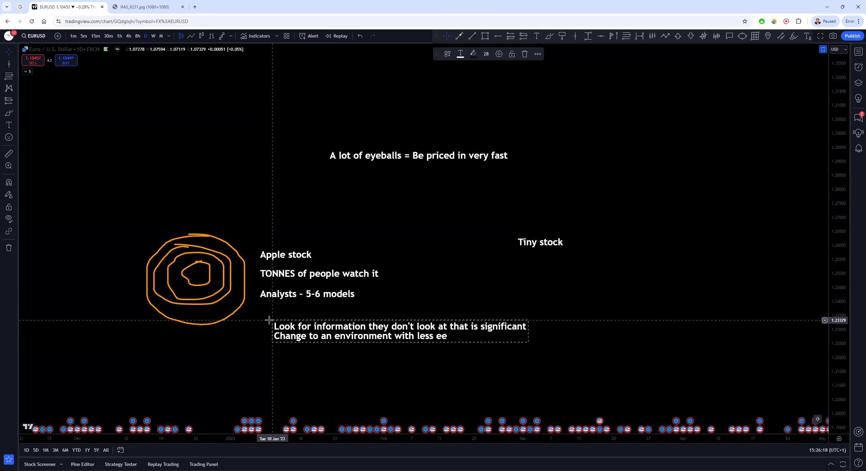
key("BackSpace")
type("yeballs")
left_click(338, 378)
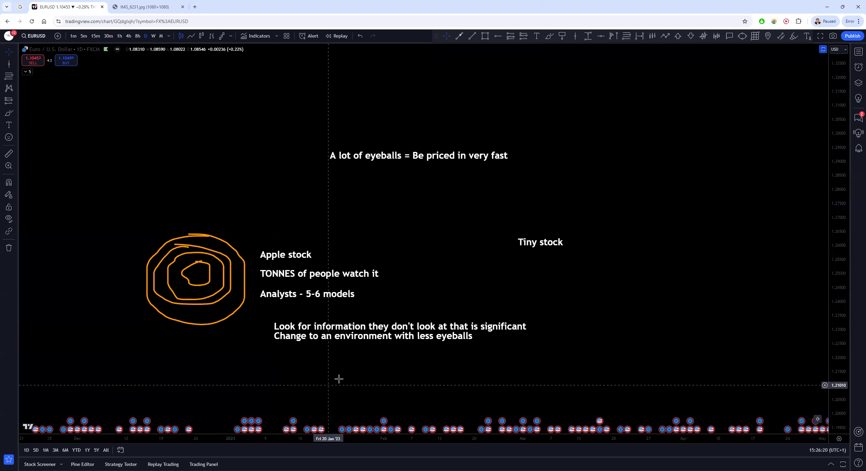
left_click_drag(361, 338, 285, 350)
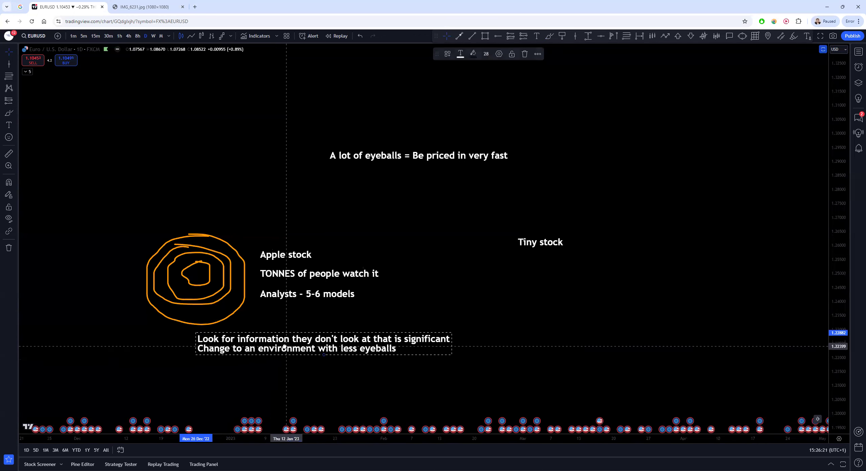
left_click(509, 363)
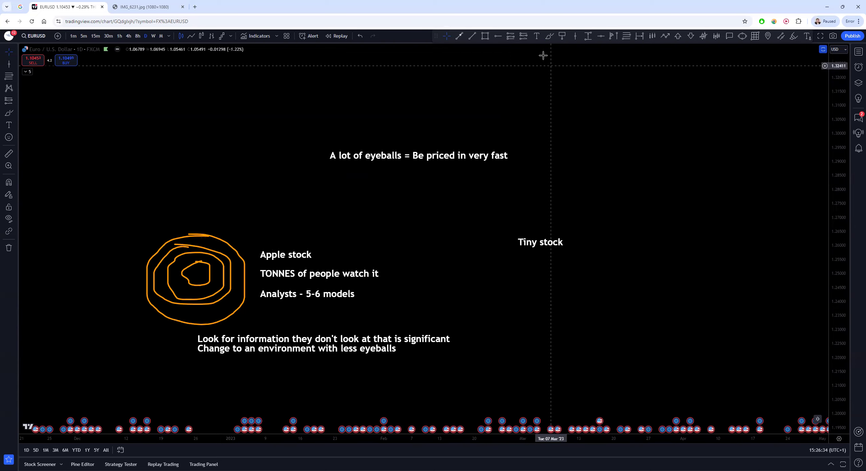
Draw an orange loop around 'Tiny stock' and shift it slightly left.
left_click(549, 36)
mouse_move(517, 232)
left_mouse_down()
mouse_move(514, 251)
mouse_move(580, 229)
mouse_move(516, 233)
left_mouse_up()
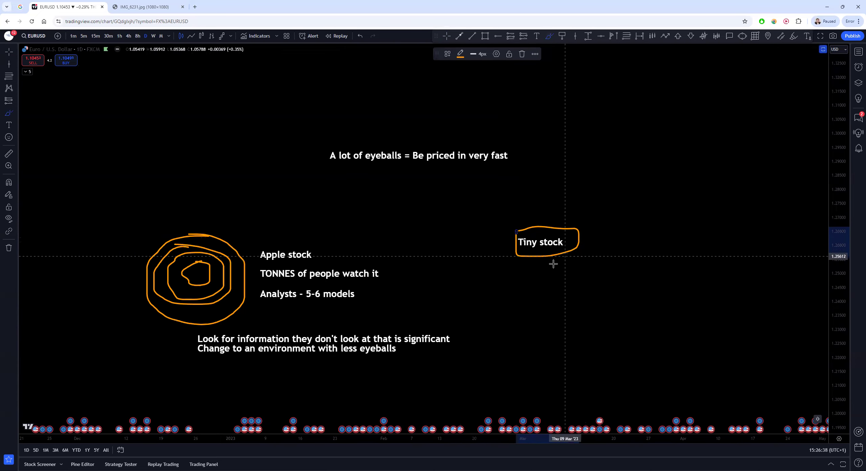
left_click(9, 51)
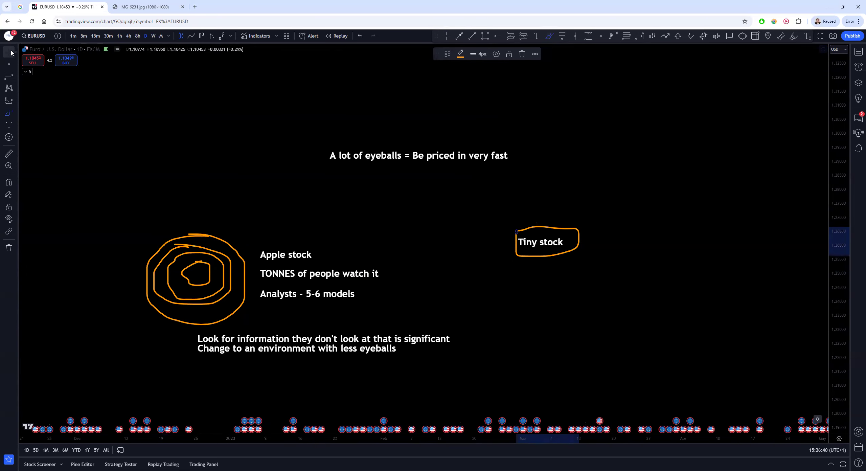
left_click_drag(578, 251, 571, 253)
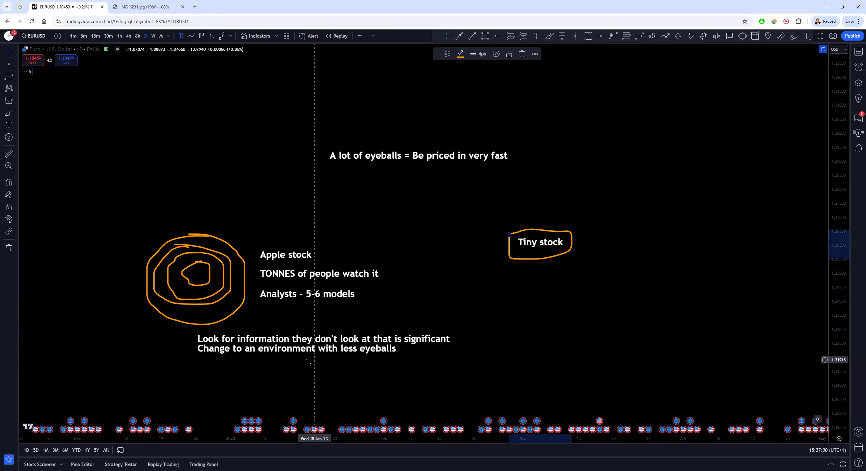
Pan to the Volatility notes and underline EVENTS = NEW INFORMATION in orange.
left_click_drag(311, 359, 151, 356)
mouse_move(750, 164)
left_mouse_down()
mouse_move(750, 216)
mouse_move(228, 369)
mouse_move(297, 327)
mouse_move(258, 396)
left_mouse_up()
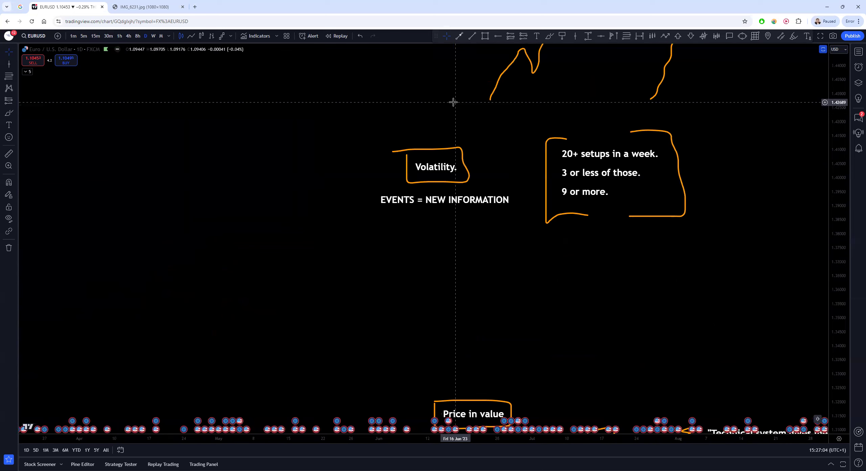
left_click(549, 35)
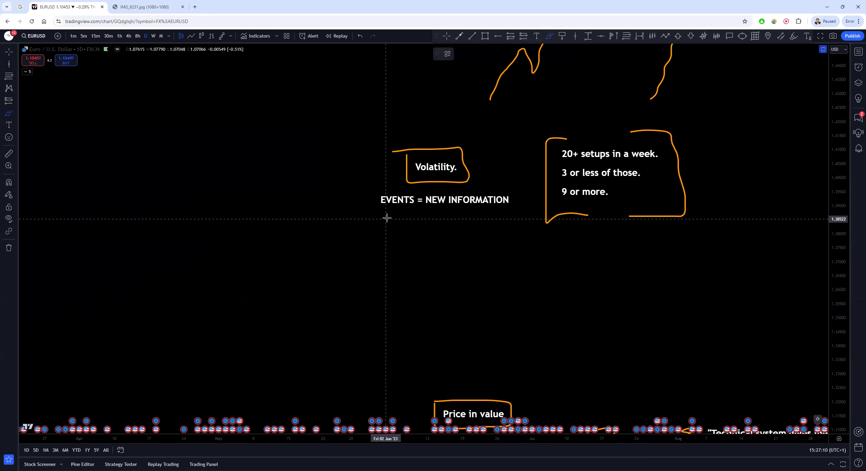
mouse_move(366, 210)
left_mouse_down()
mouse_move(508, 212)
mouse_move(386, 219)
left_mouse_up()
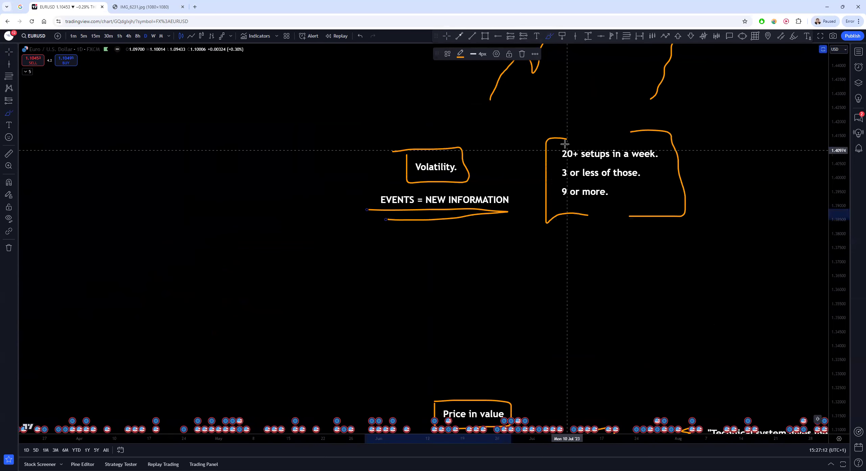
Draw an orange box around the 20+ setups note and a short stroke beneath it.
mouse_move(535, 136)
left_mouse_down()
mouse_move(547, 219)
mouse_move(609, 218)
left_mouse_up()
mouse_move(645, 126)
left_mouse_down()
mouse_move(673, 127)
mouse_move(678, 206)
mouse_move(622, 223)
left_mouse_up()
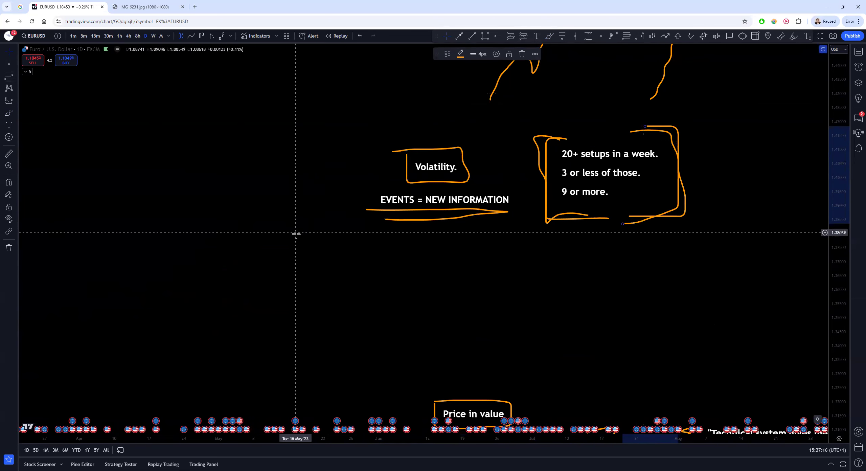
left_click_drag(335, 232, 340, 202)
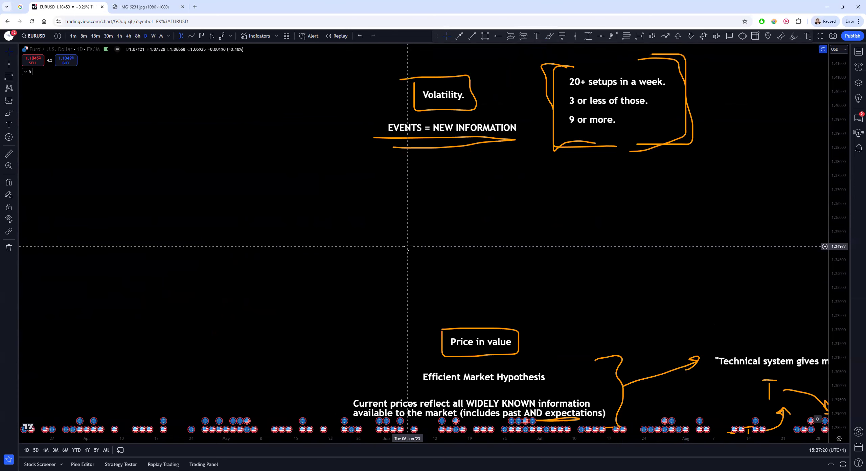
Move the orange underline so it sits beneath the word 'expectations' in the Efficient Market Hypothesis notes.
left_click_drag(394, 284, 353, 160)
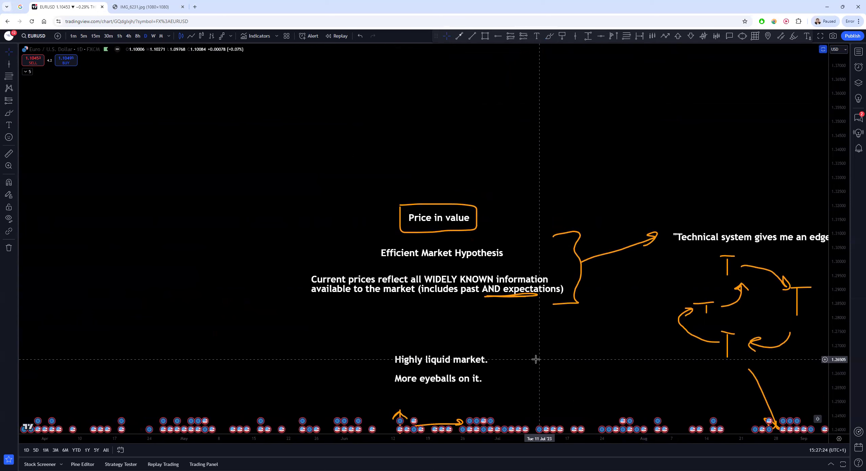
left_click_drag(509, 296, 532, 297)
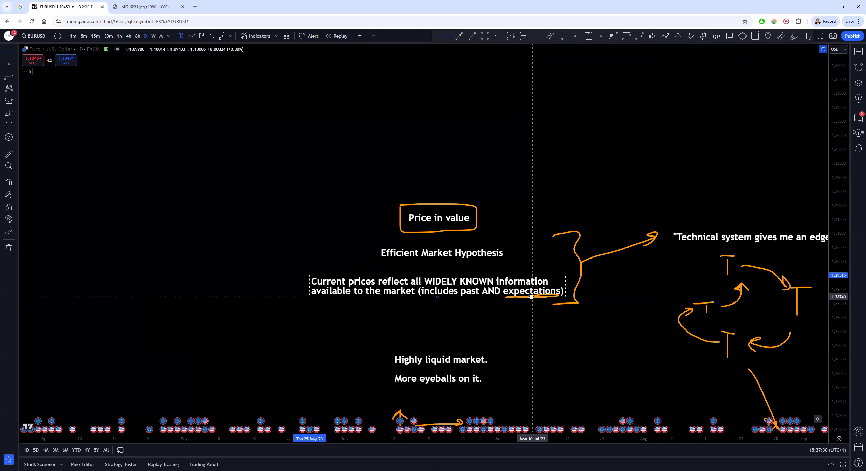
left_click(532, 247)
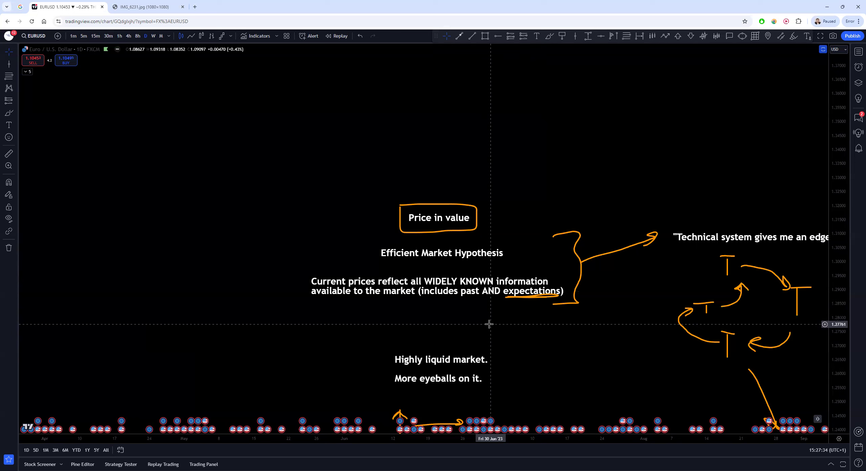
Jump the EURUSD chart to the latest 2024 bars with Alt+R.
scroll(490, 324, "up", 6)
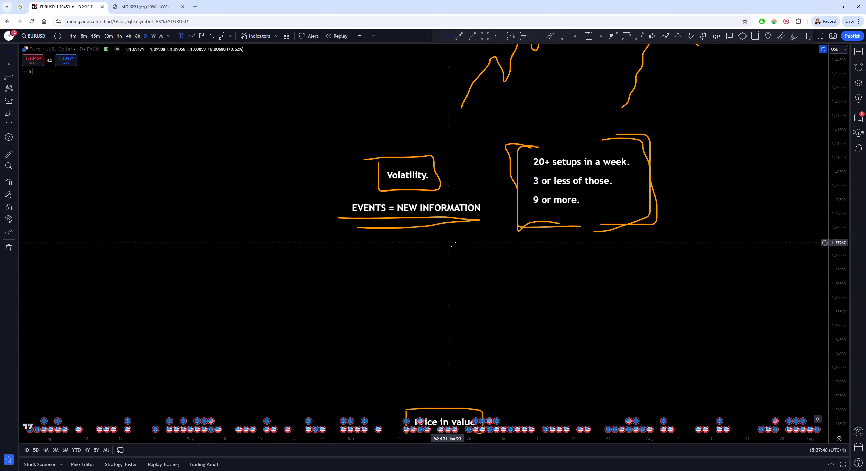
scroll(451, 242, "down", 8)
scroll(451, 242, "right", 6)
key("alt+r")
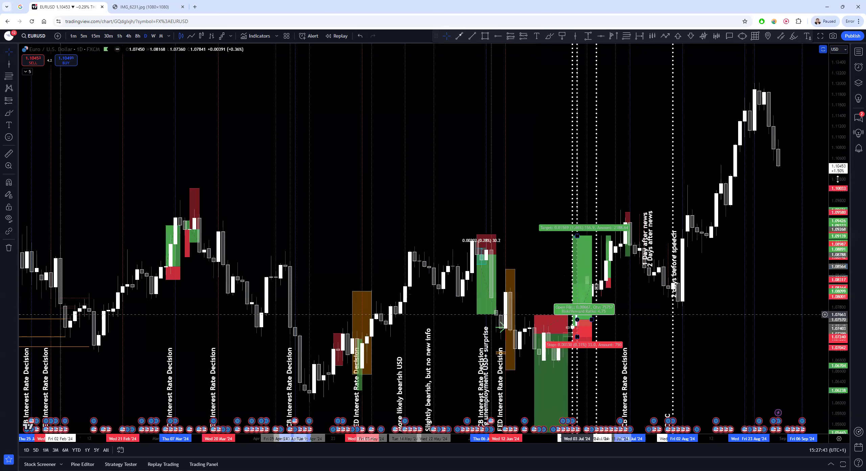
Zoom in on the June–August 2024 candles around the FED, ECB and FOMC labels.
scroll(439, 318, "up", 1)
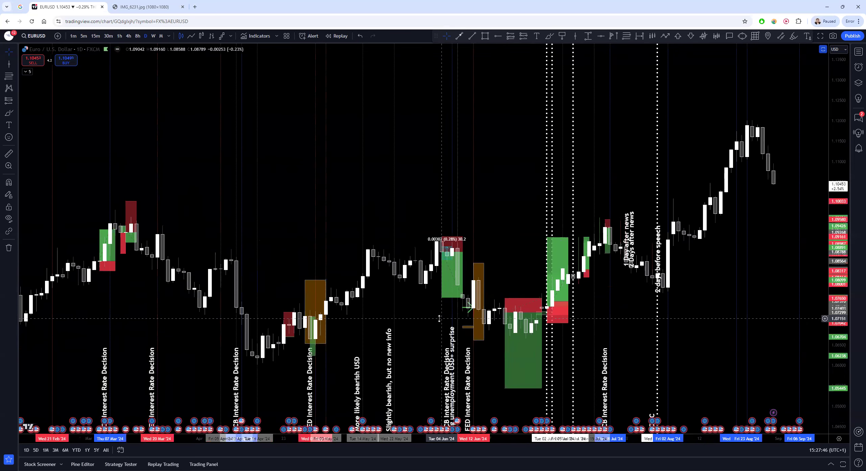
scroll(439, 318, "up", 1)
scroll(711, 173, "up", 1)
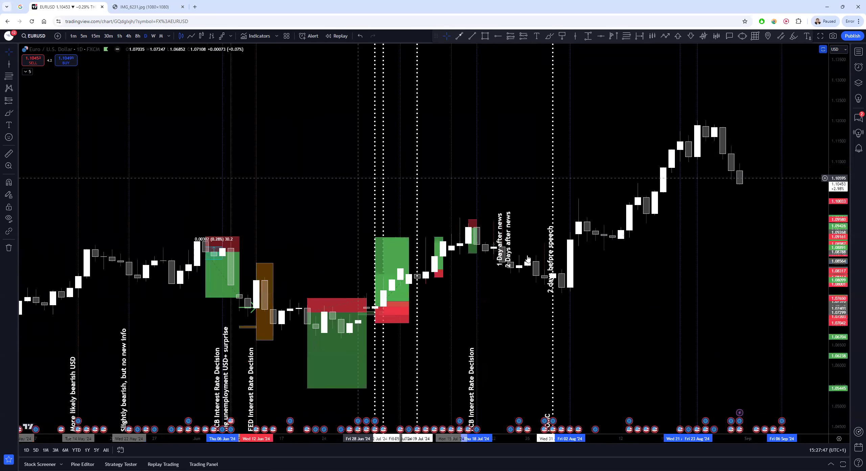
scroll(632, 381, "up", 1)
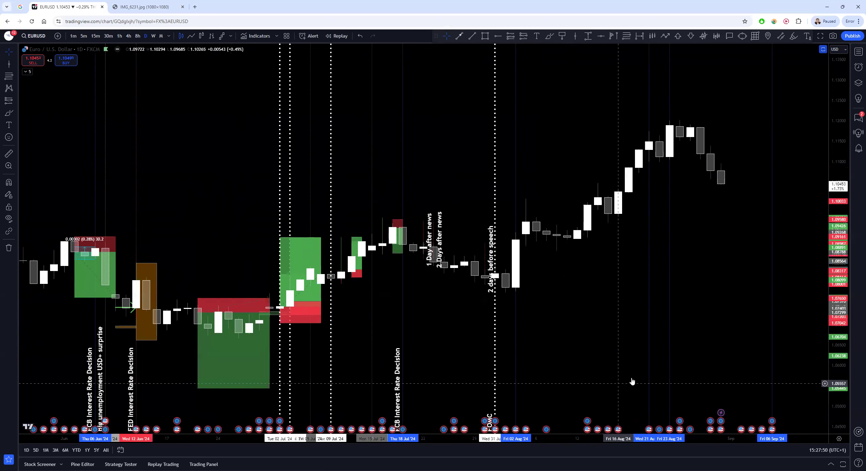
scroll(631, 381, "up", 1)
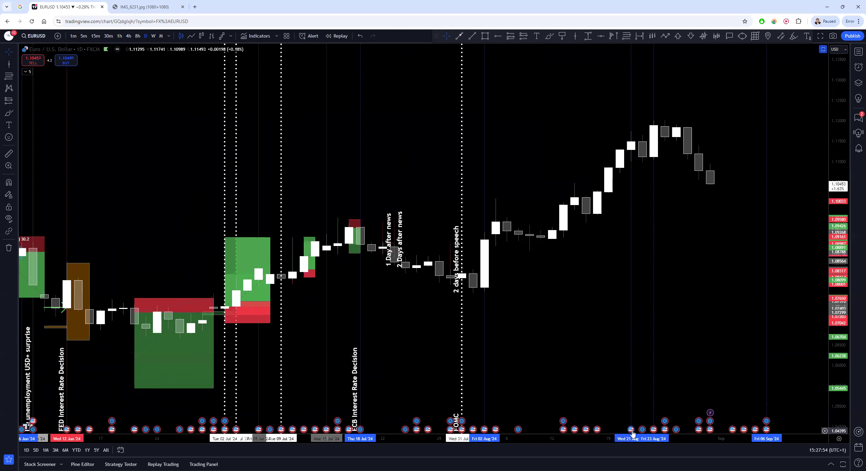
mouse_move(632, 433)
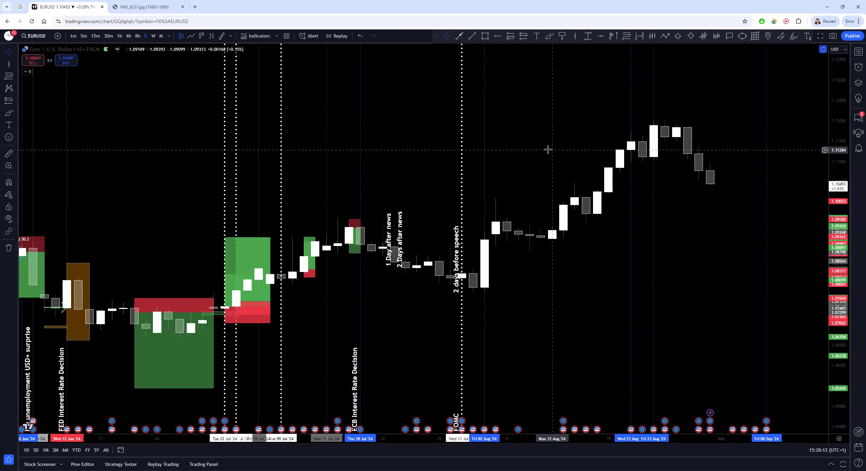
left_click_drag(563, 146, 544, 167)
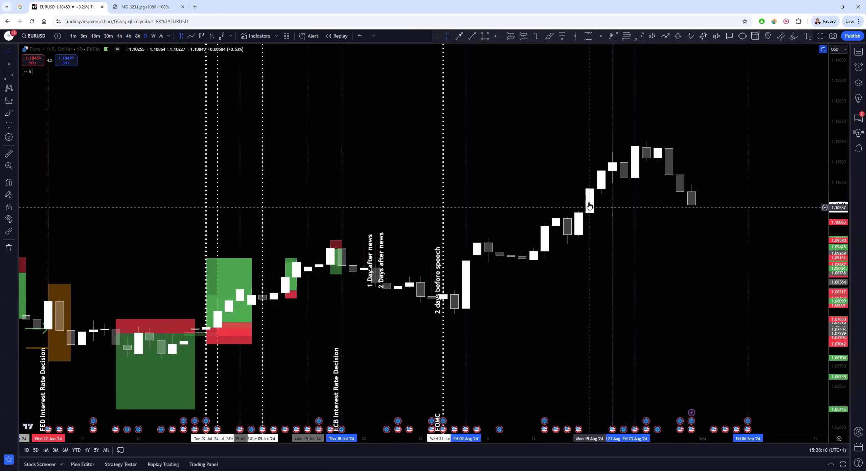
left_click(523, 35)
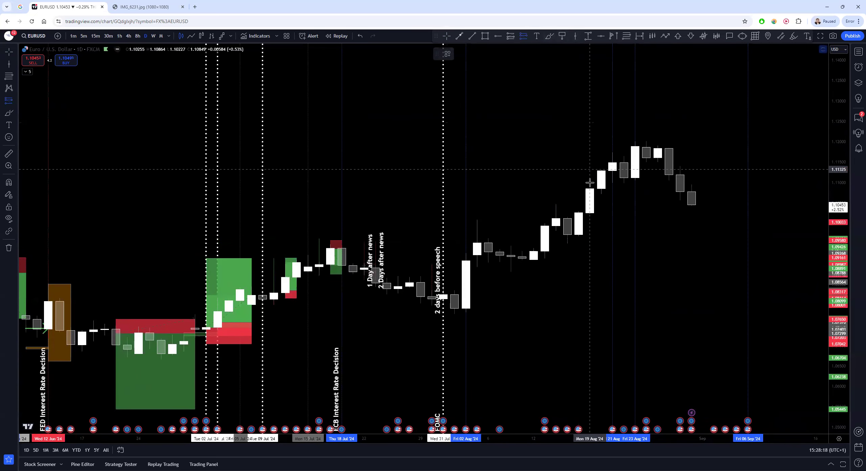
left_click(586, 214)
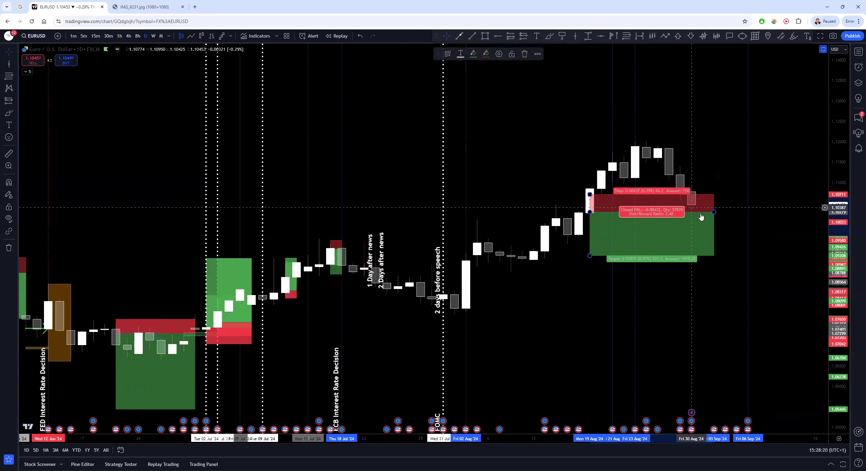
mouse_move(714, 219)
left_mouse_down()
mouse_move(600, 221)
mouse_move(595, 200)
left_mouse_up()
type("v")
key("Escape")
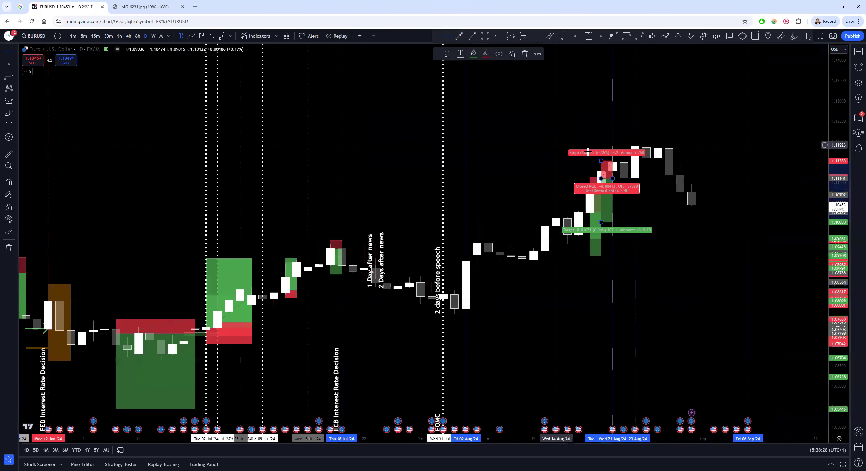
left_click(688, 187)
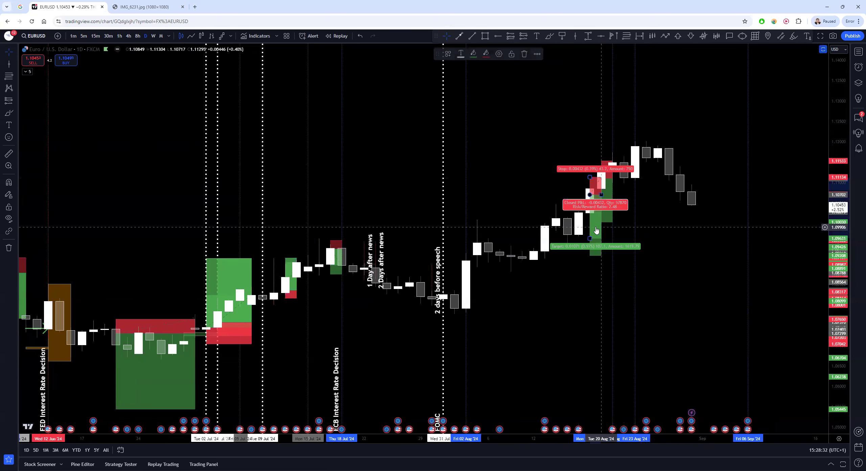
left_click(605, 222)
left_click_drag(604, 222, 604, 253)
key("Delete")
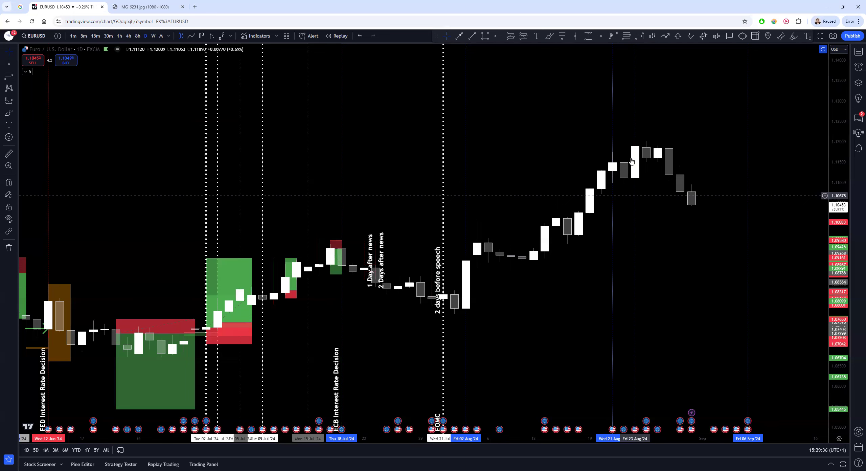
Pan the chart back to the 2023 text notes and orange drawings.
left_click_drag(557, 144, 622, 295)
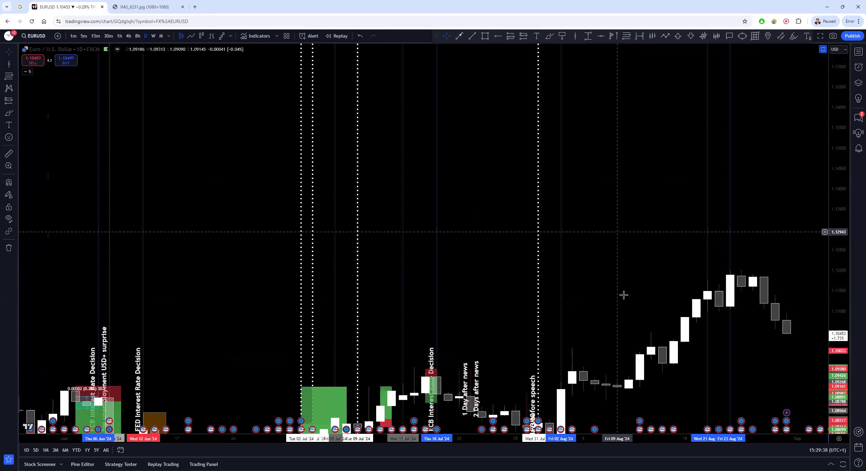
scroll(449, 150, "down", 3)
left_click_drag(414, 143, 812, 381)
left_click_drag(258, 196, 744, 403)
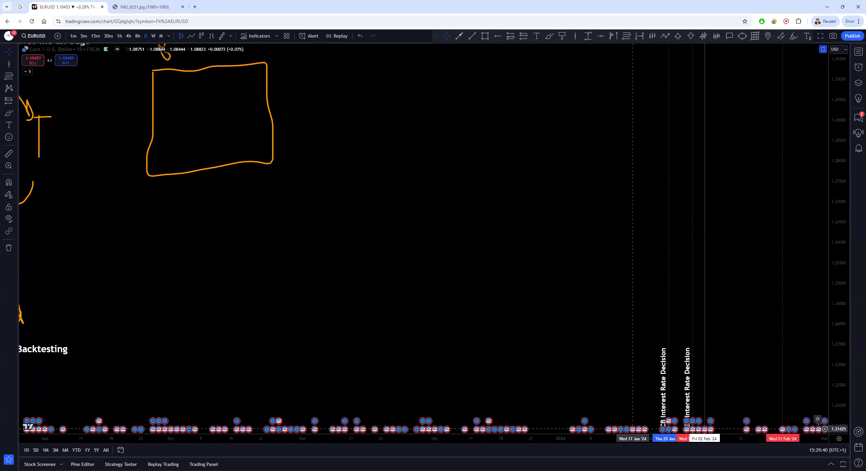
left_click_drag(349, 120, 747, 398)
left_click_drag(375, 235, 597, 157)
Centre the Efficient Market Hypothesis notes and move the orange underline beneath 'expectations)'.
scroll(542, 220, "left", 2)
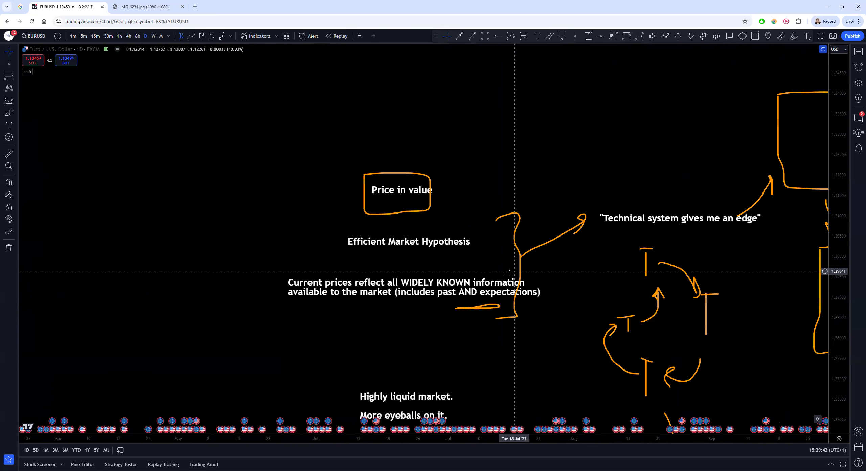
scroll(457, 288, "up", 2)
left_click_drag(416, 304, 440, 259)
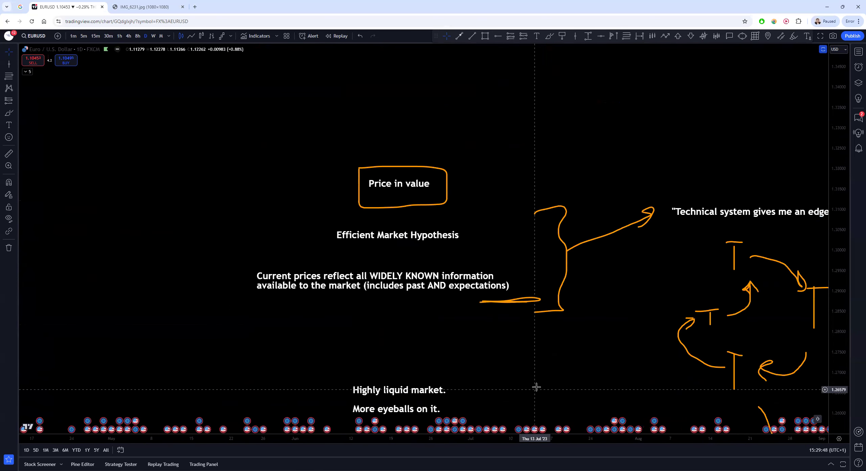
left_click_drag(514, 300, 482, 295)
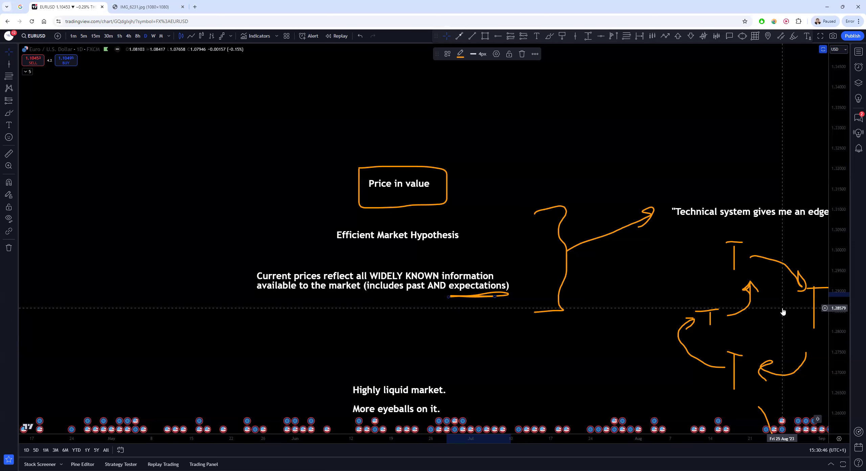
left_click_drag(775, 288, 560, 260)
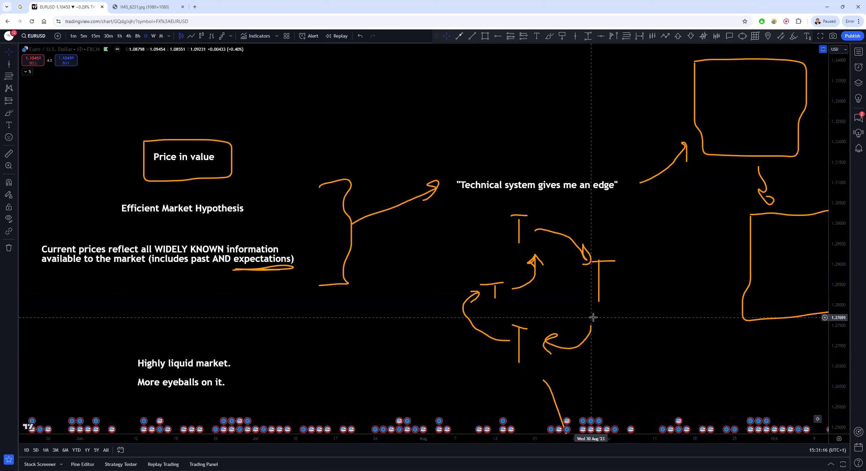
left_click_drag(220, 283, 390, 289)
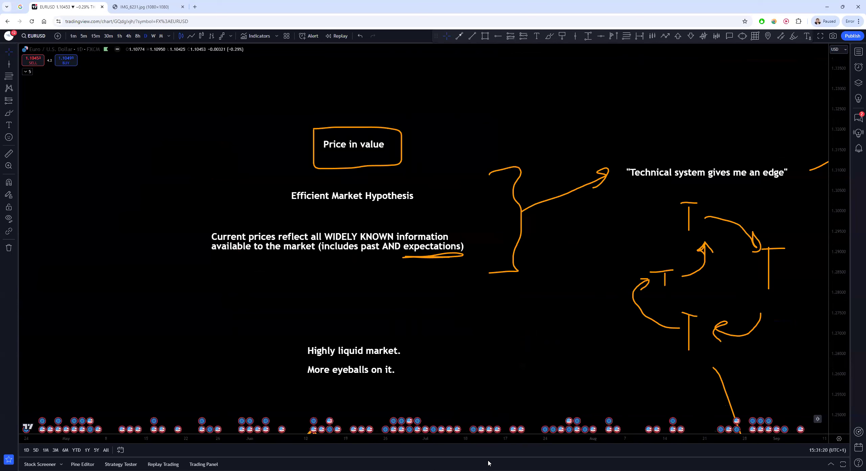